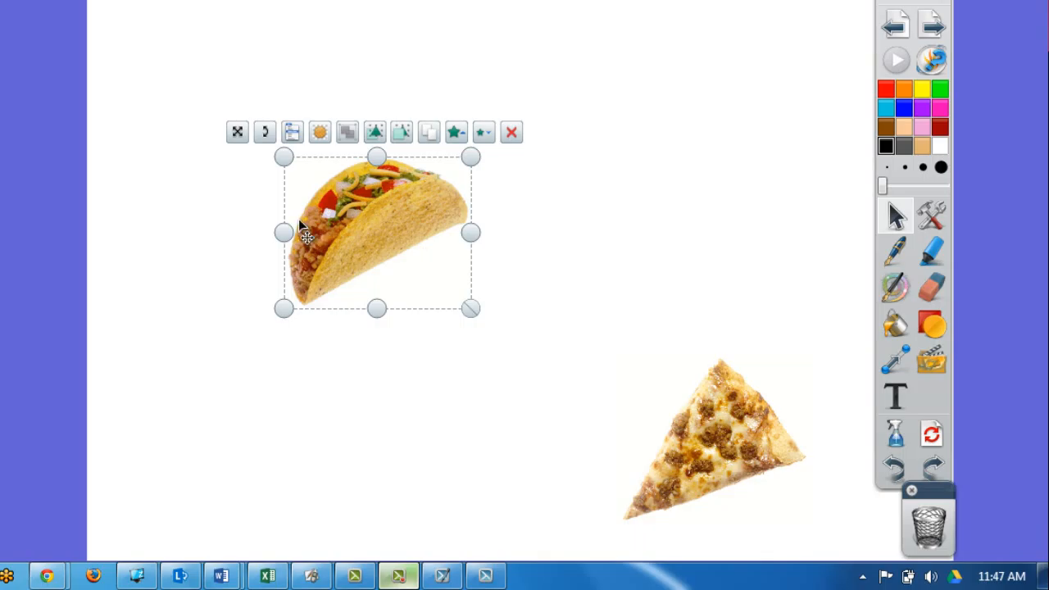
Move the taco picture on the page, and rotate it in both directions and back to its upright orientation
left_click_drag(237, 132, 273, 134)
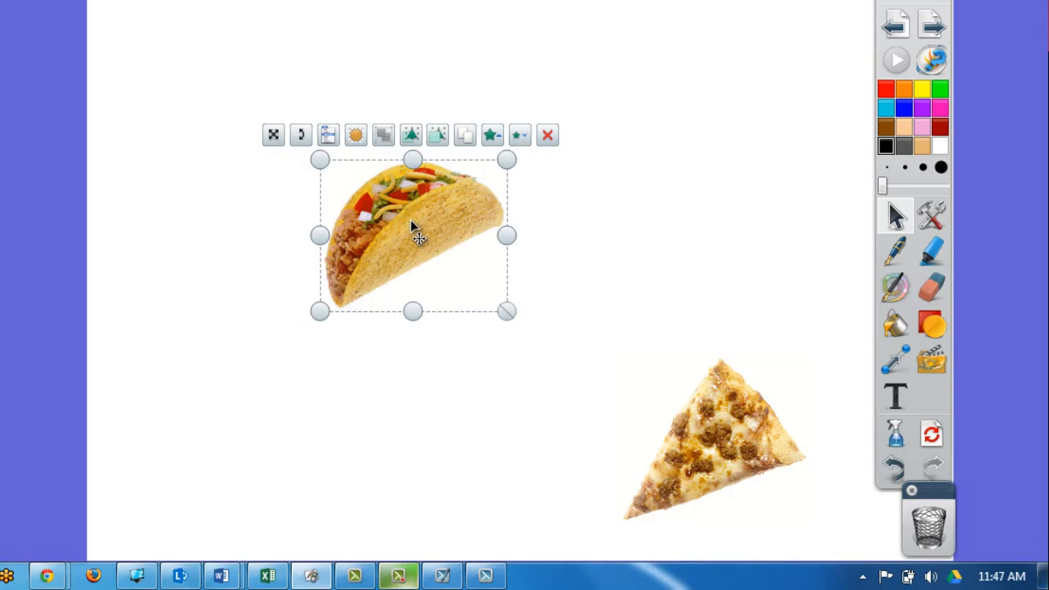
left_click_drag(414, 229, 487, 168)
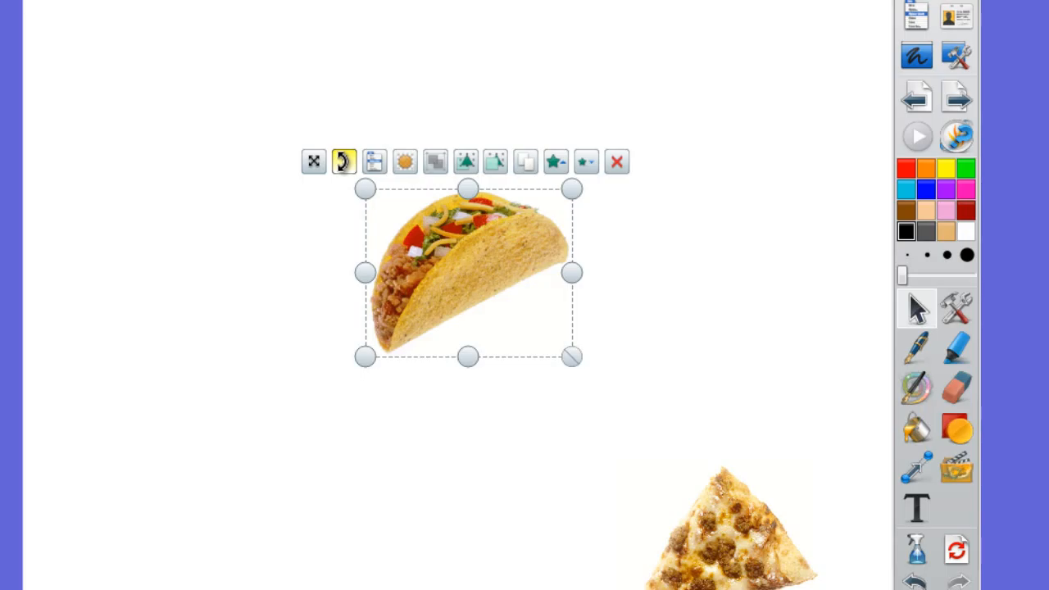
left_click_drag(343, 162, 438, 217)
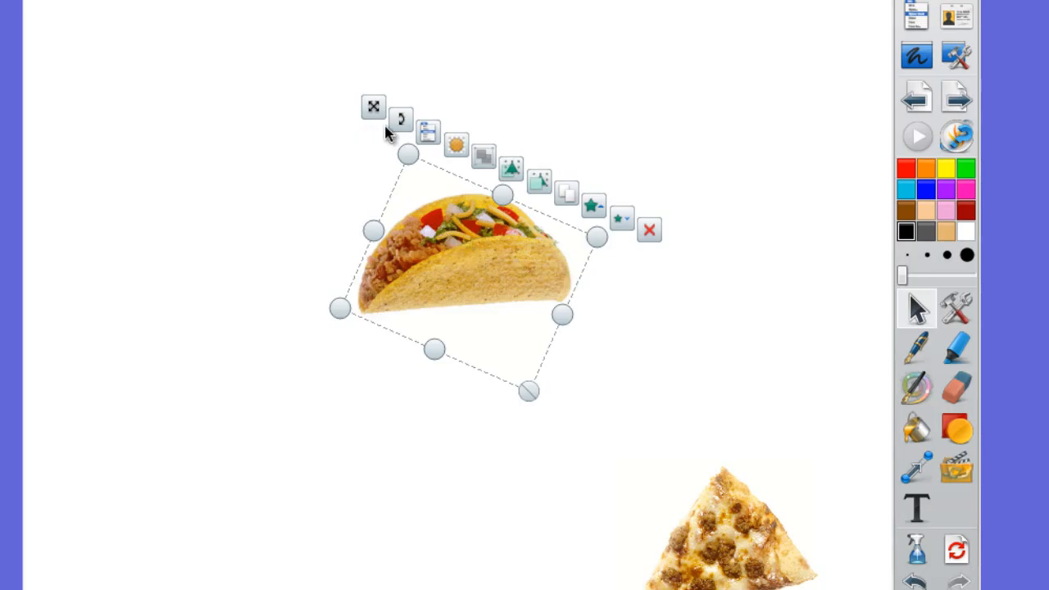
left_click_drag(399, 115, 371, 162)
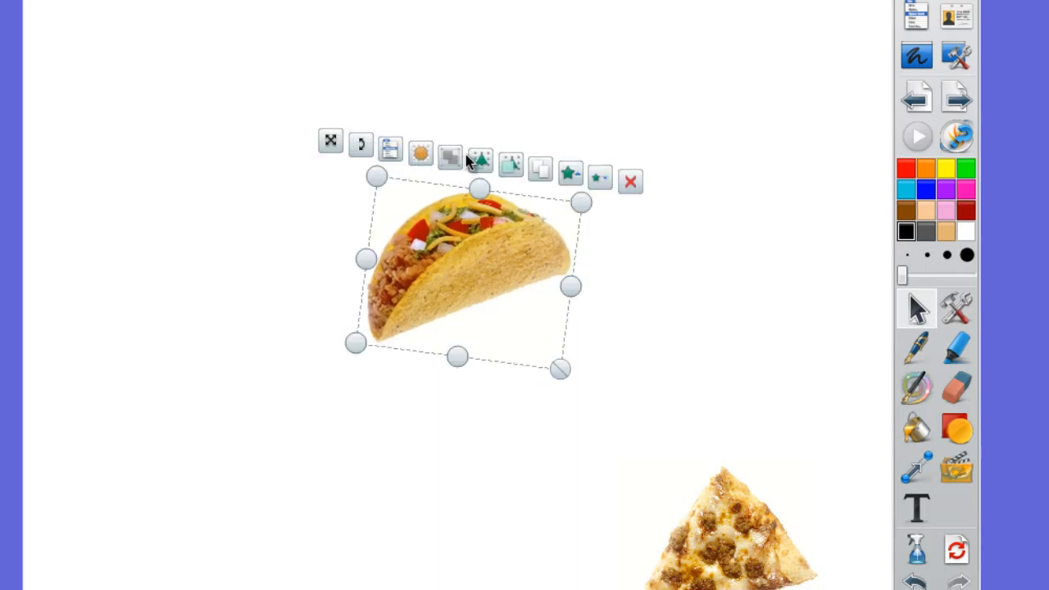
left_click_drag(363, 144, 472, 309)
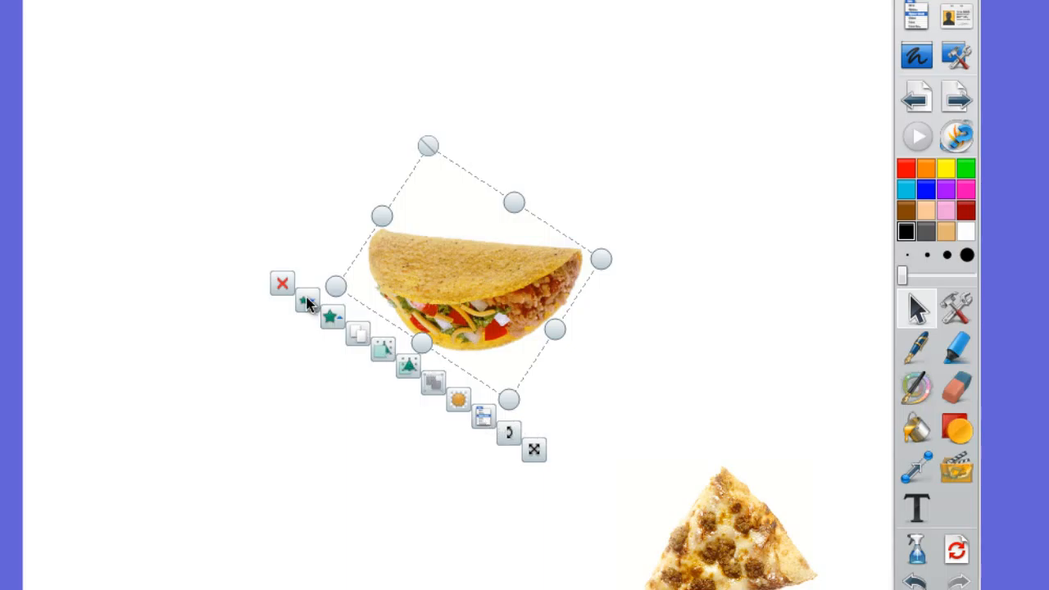
left_click_drag(513, 427, 407, 170)
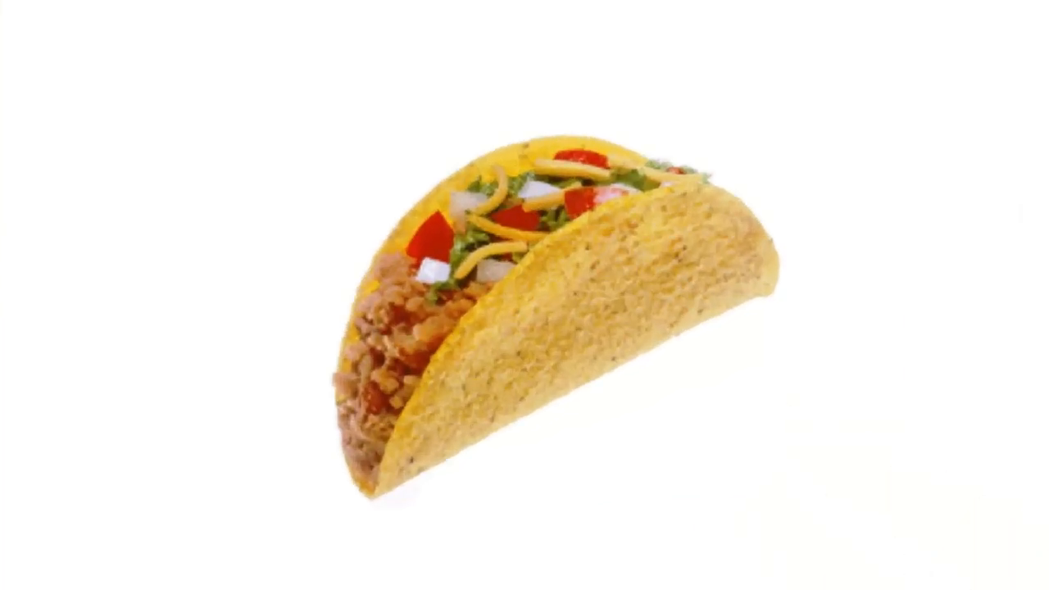
Examine the object editing commands available for the taco picture, such as Duplicate, Transform, Align and Reorder
left_click(525, 238)
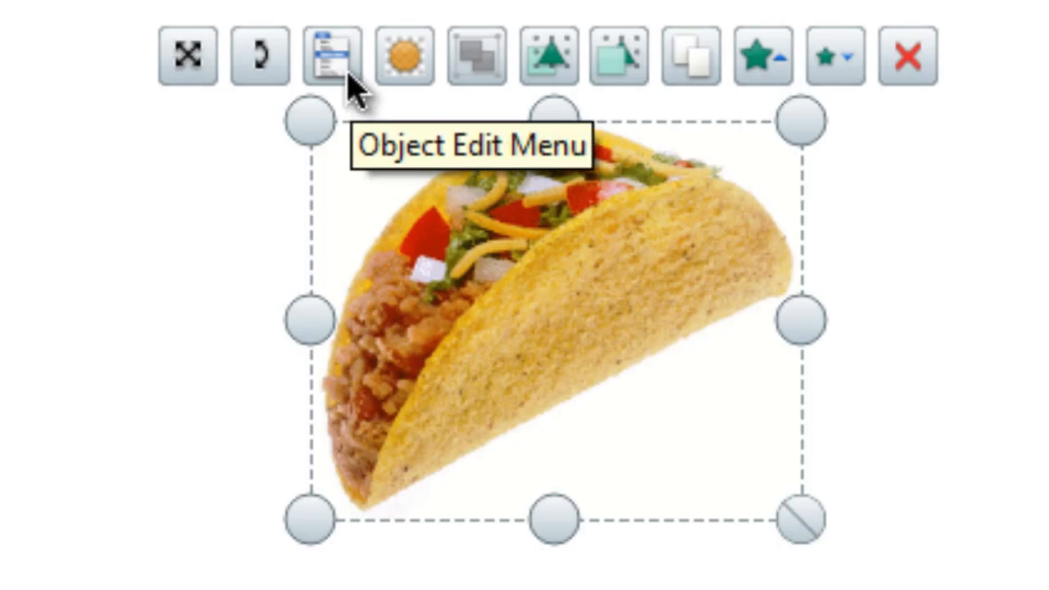
left_click(217, 37)
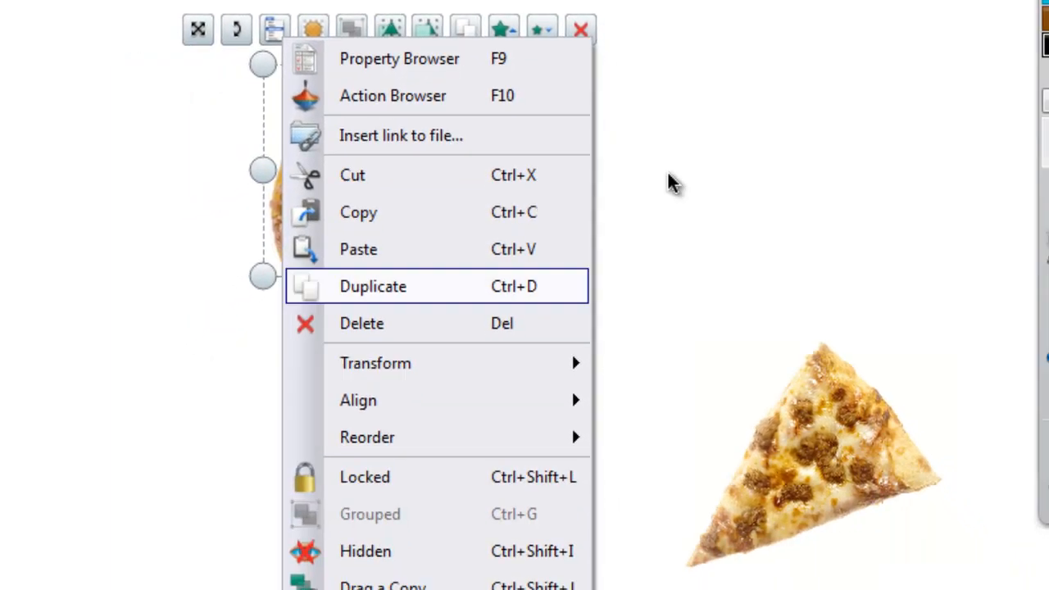
left_click(670, 173)
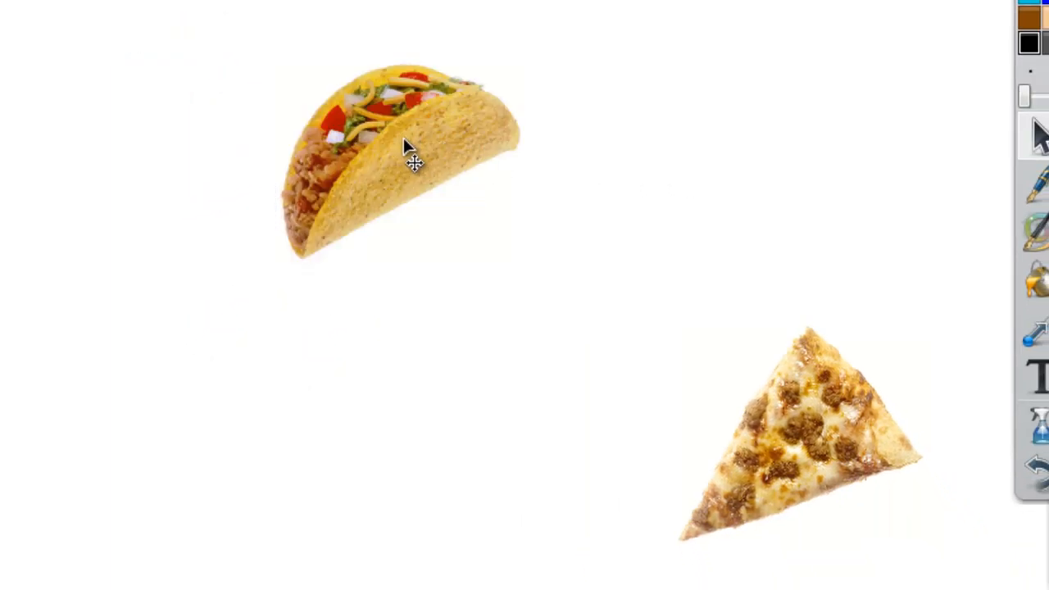
right_click(404, 137)
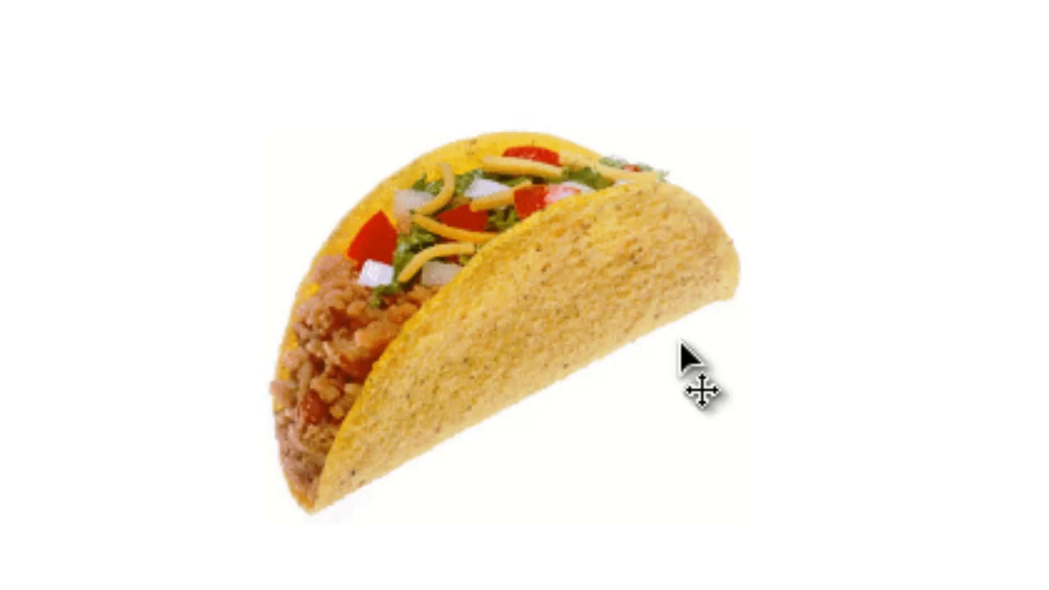
Try the translucency slider on the taco picture
left_click(607, 283)
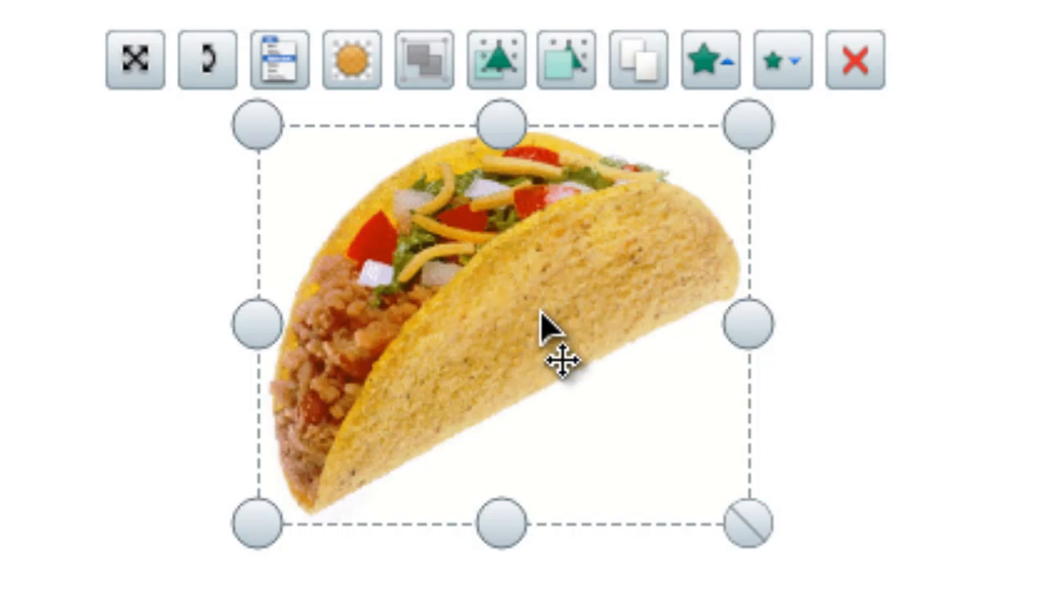
left_click(365, 58)
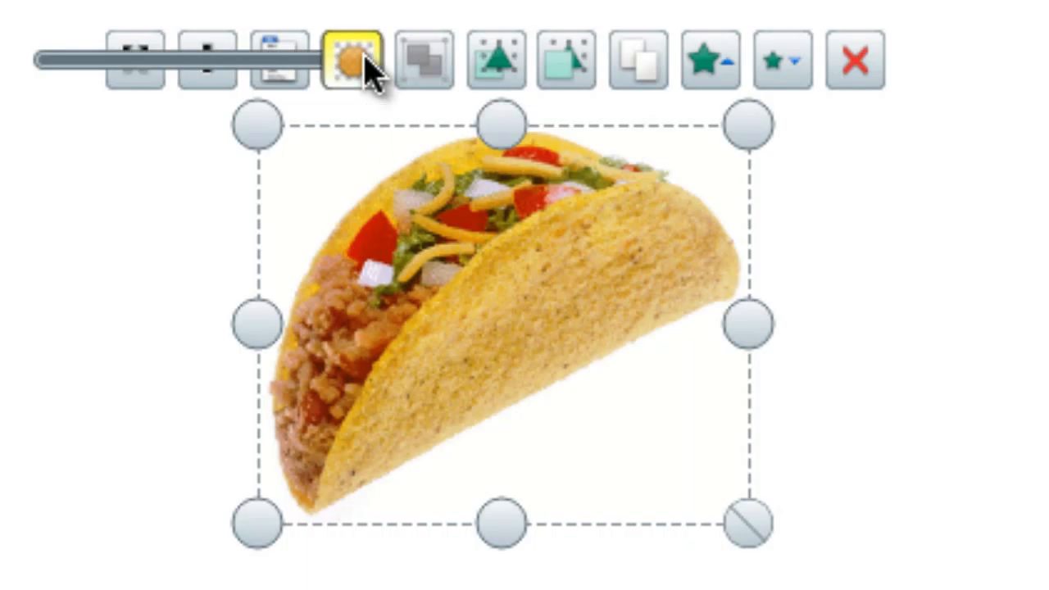
left_click_drag(365, 54, 368, 88)
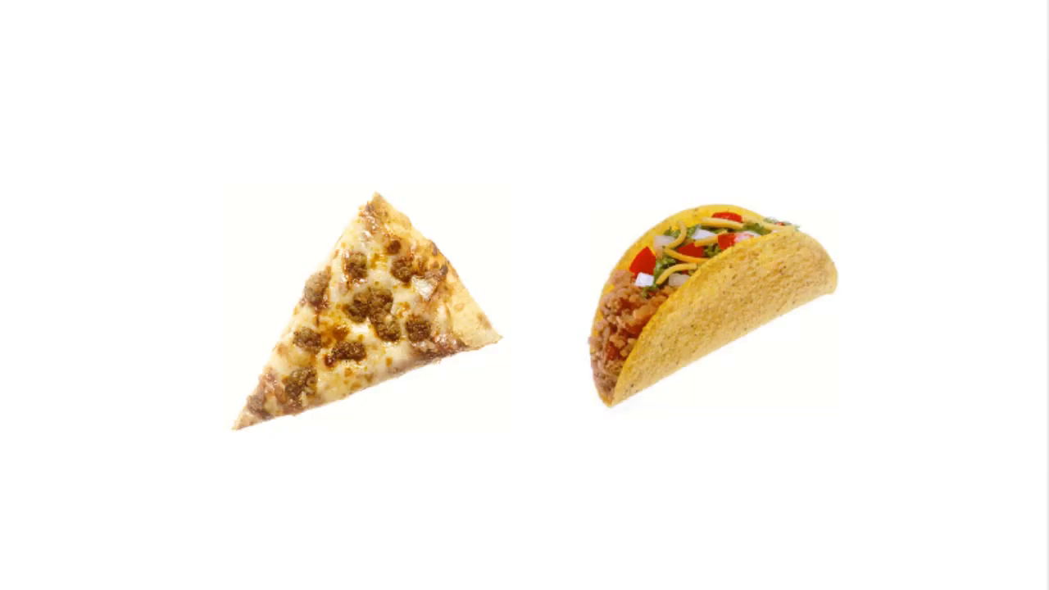
Group the pizza slice and the taco into one object
left_click(706, 259)
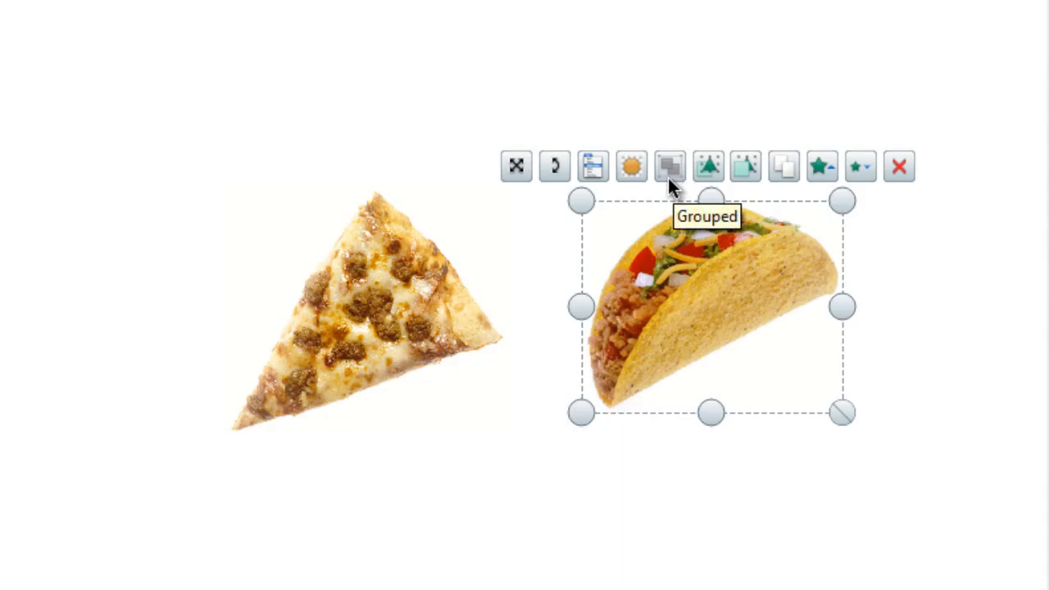
left_click(405, 500)
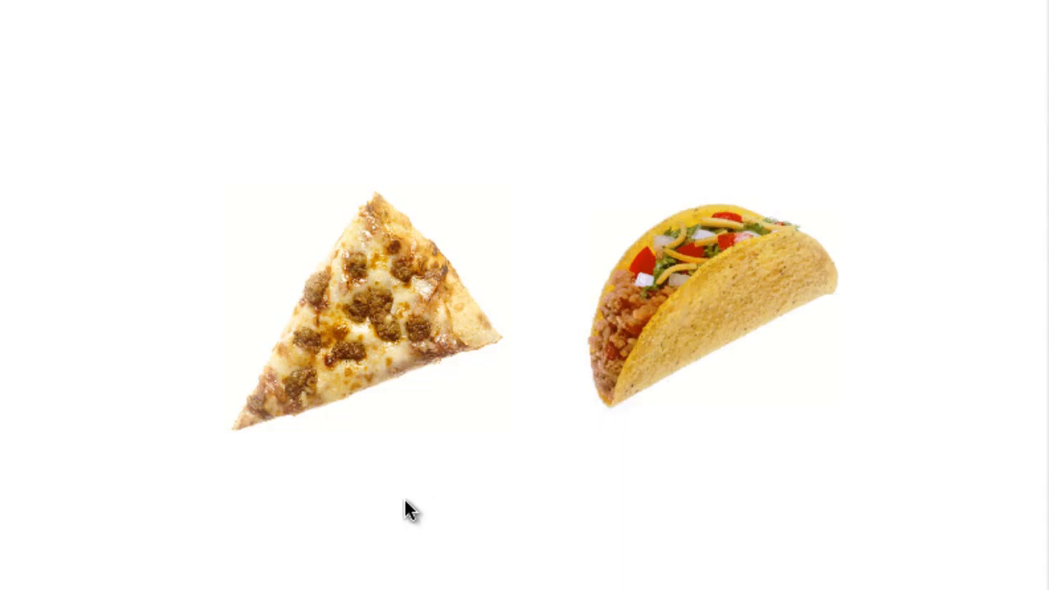
left_click_drag(273, 122, 707, 262)
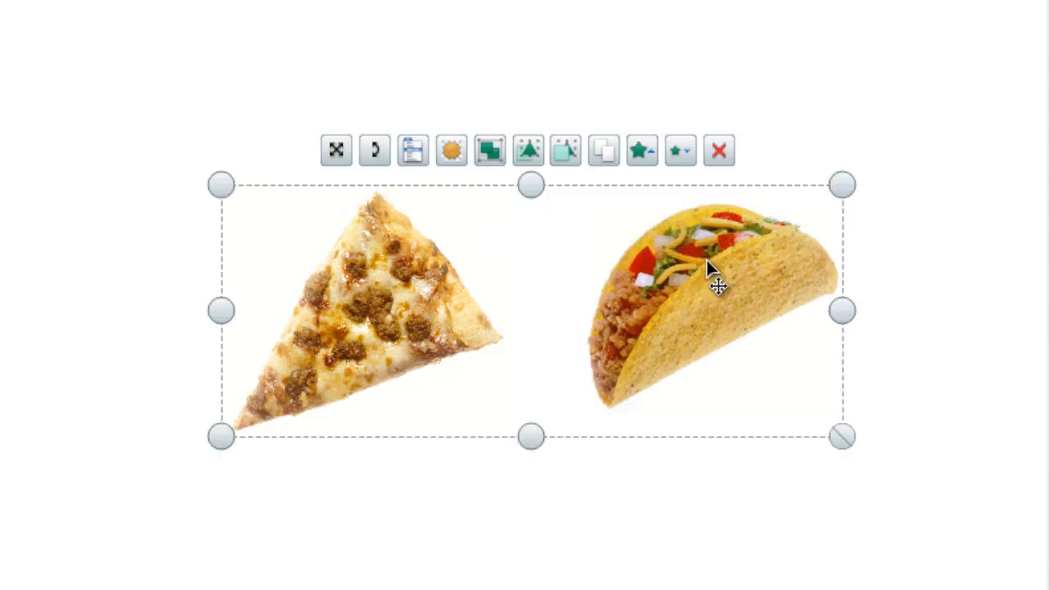
left_click(495, 151)
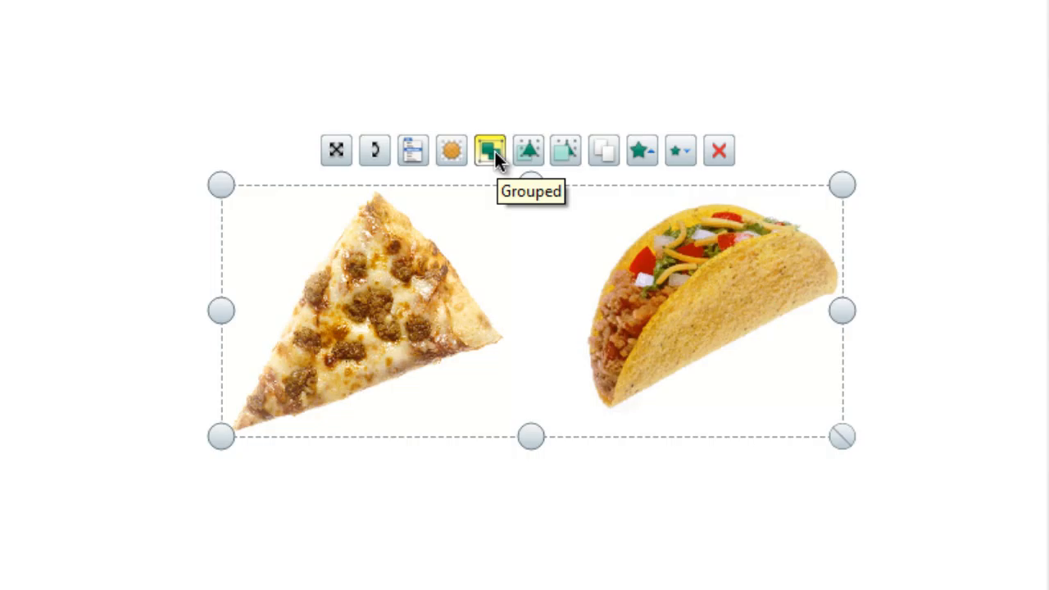
left_click(700, 29)
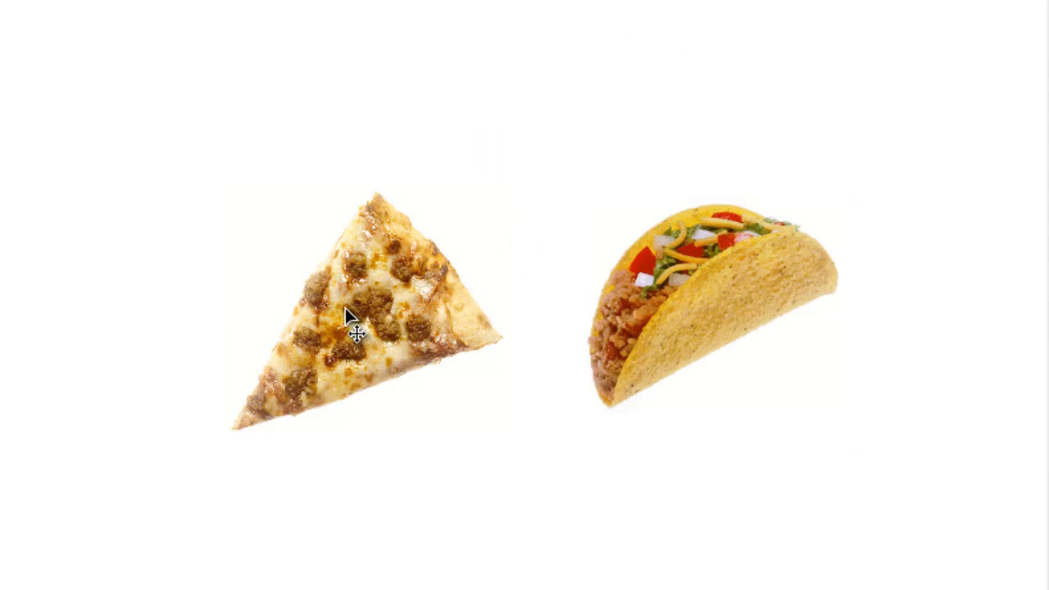
Move the grouped pizza slice and taco together around the page
left_click_drag(345, 307, 345, 330)
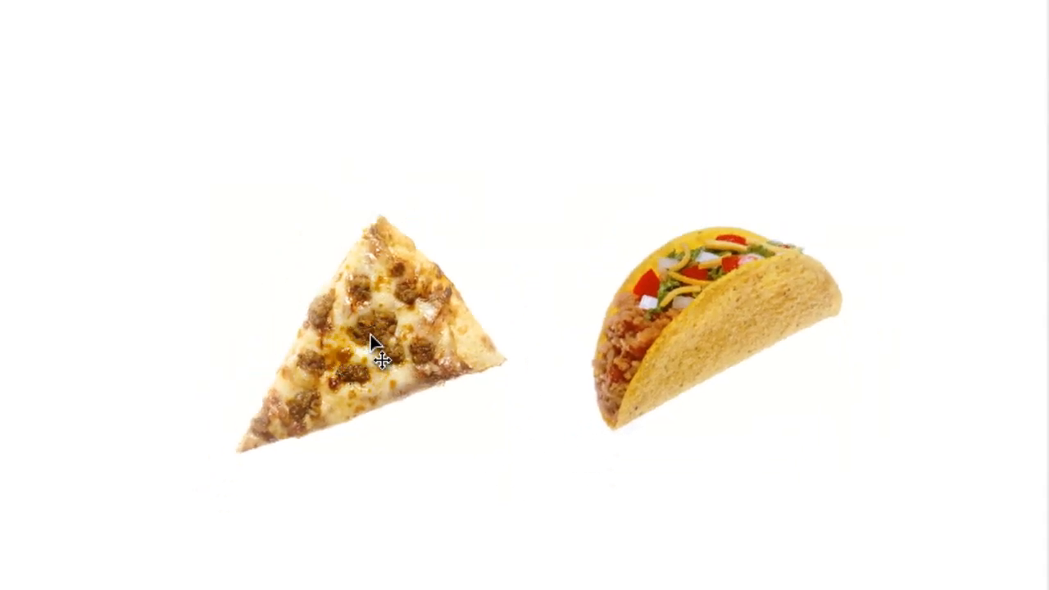
left_click(374, 322)
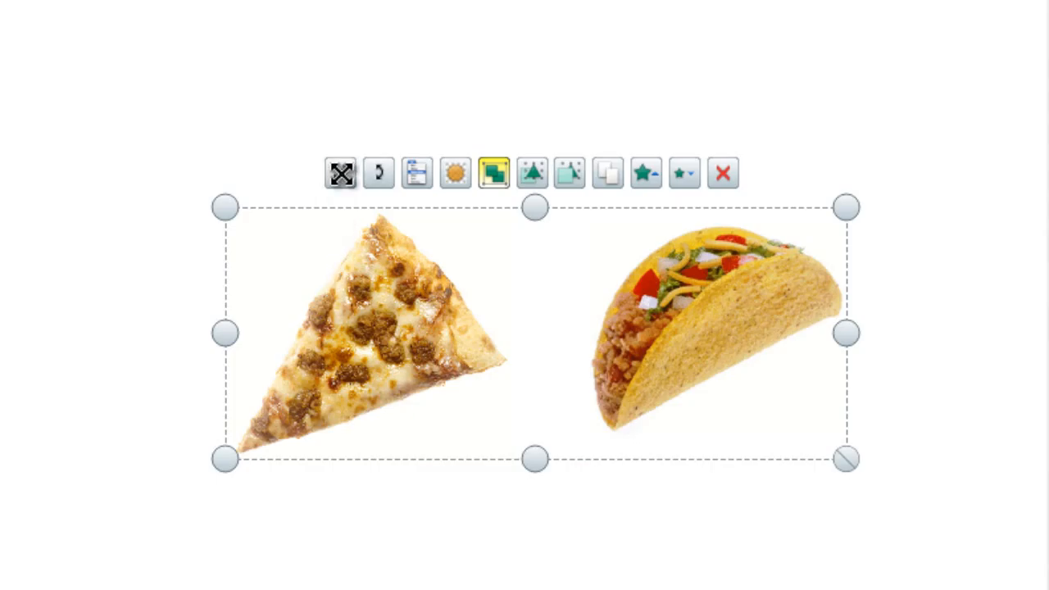
left_click(340, 172)
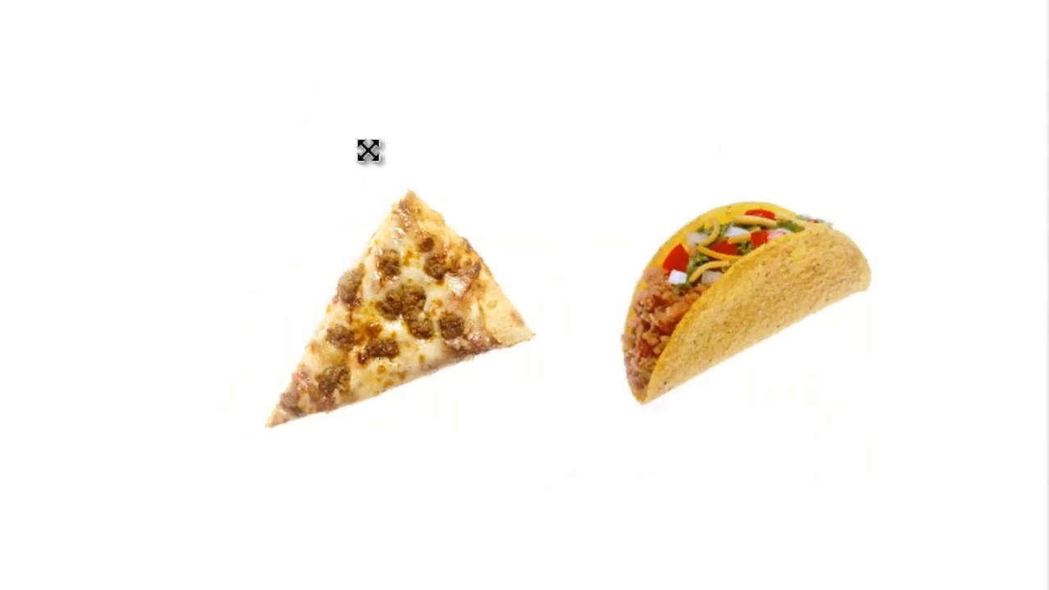
left_click(438, 551)
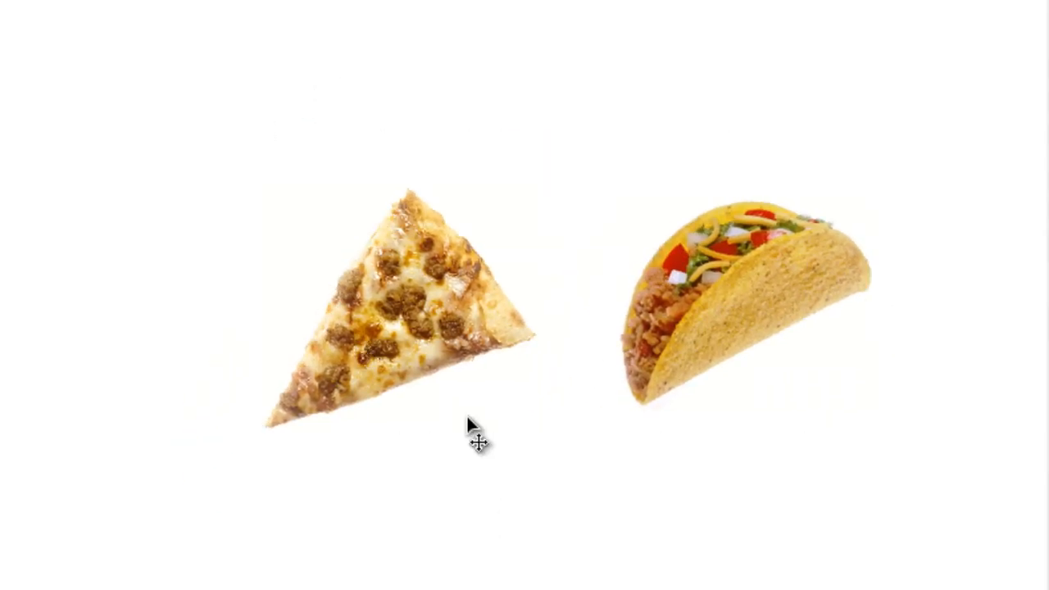
Ungroup the pizza slice and taco, and select the pizza slice on its own to check the separation
left_click(410, 335)
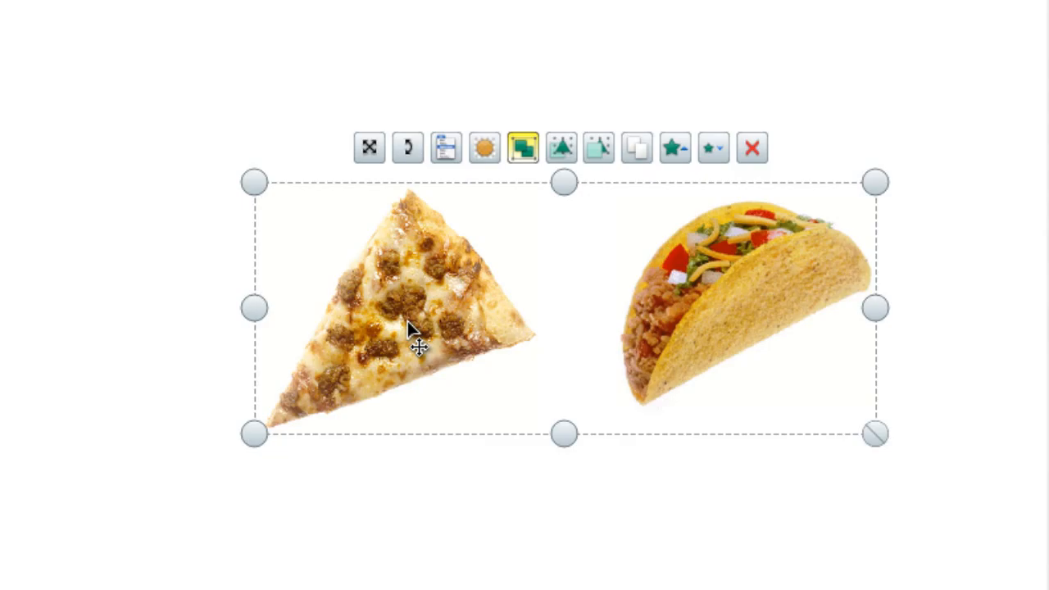
left_click(523, 150)
left_click(463, 269)
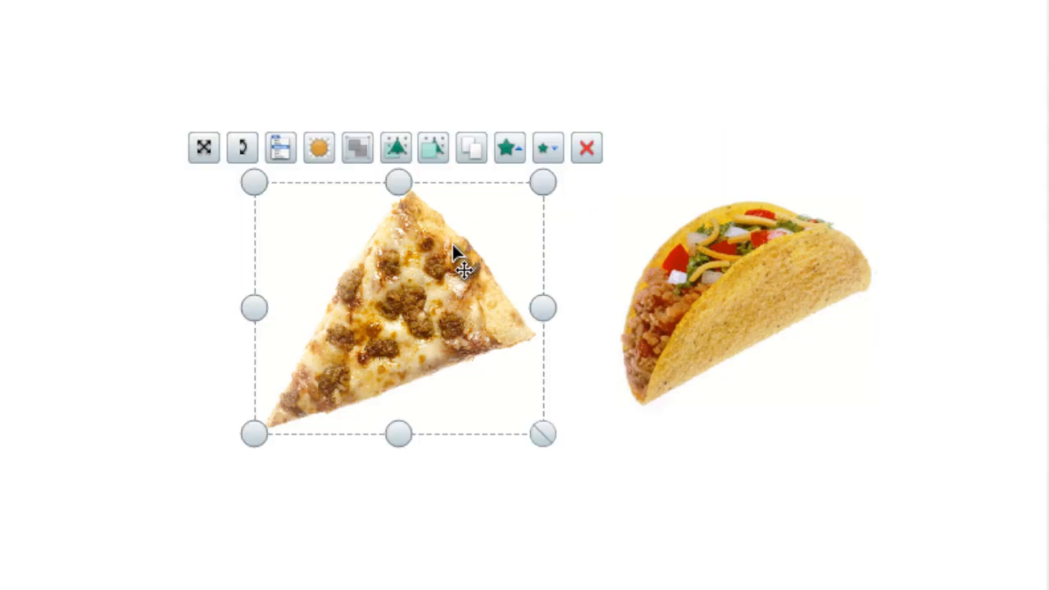
left_click(740, 21)
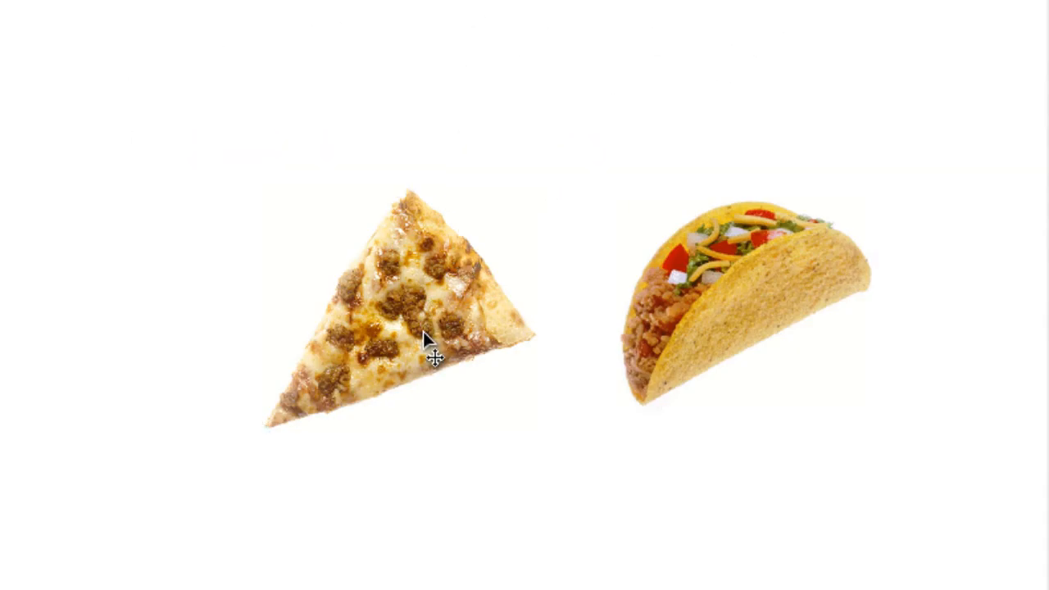
Move only the pizza slice slightly lower on the page and deselect it
left_click(448, 306)
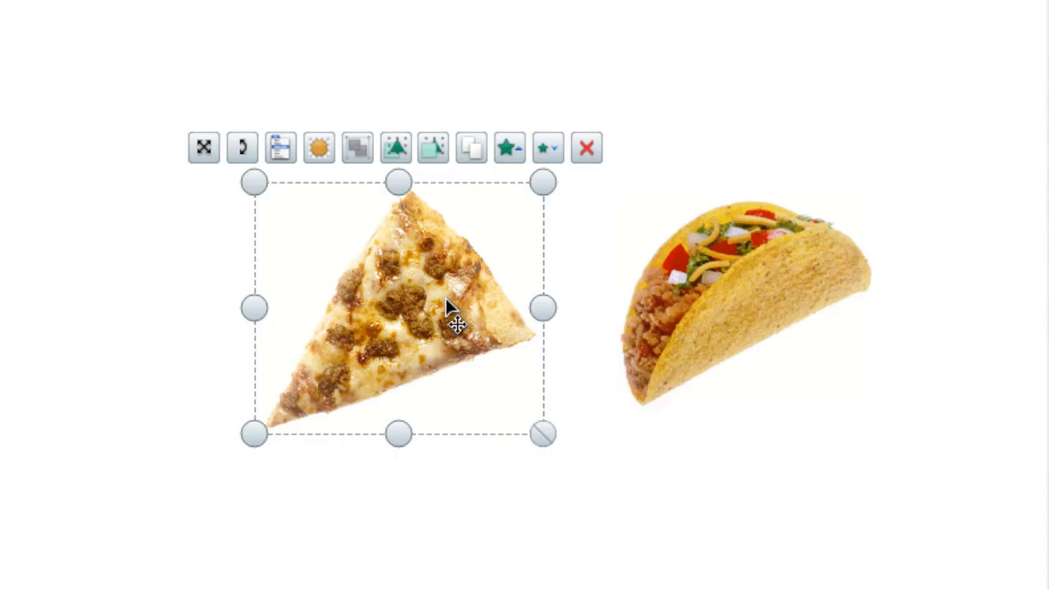
mouse_move(447, 300)
left_mouse_down()
mouse_move(377, 287)
mouse_move(401, 348)
mouse_move(441, 309)
left_mouse_up()
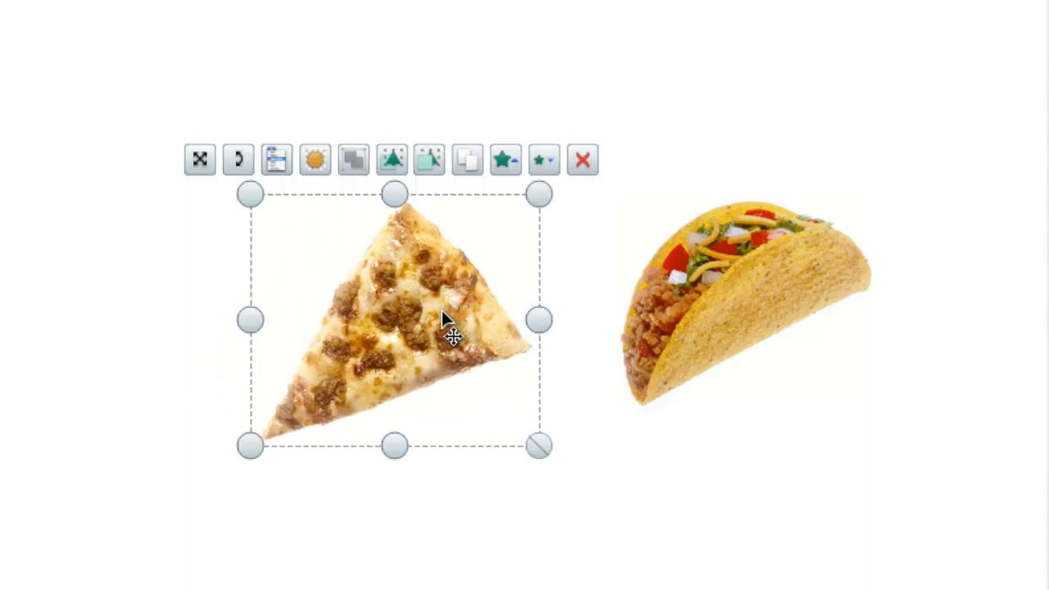
left_click(351, 4)
Select the pizza slice and the taco together and regroup them
left_click_drag(299, 59, 693, 326)
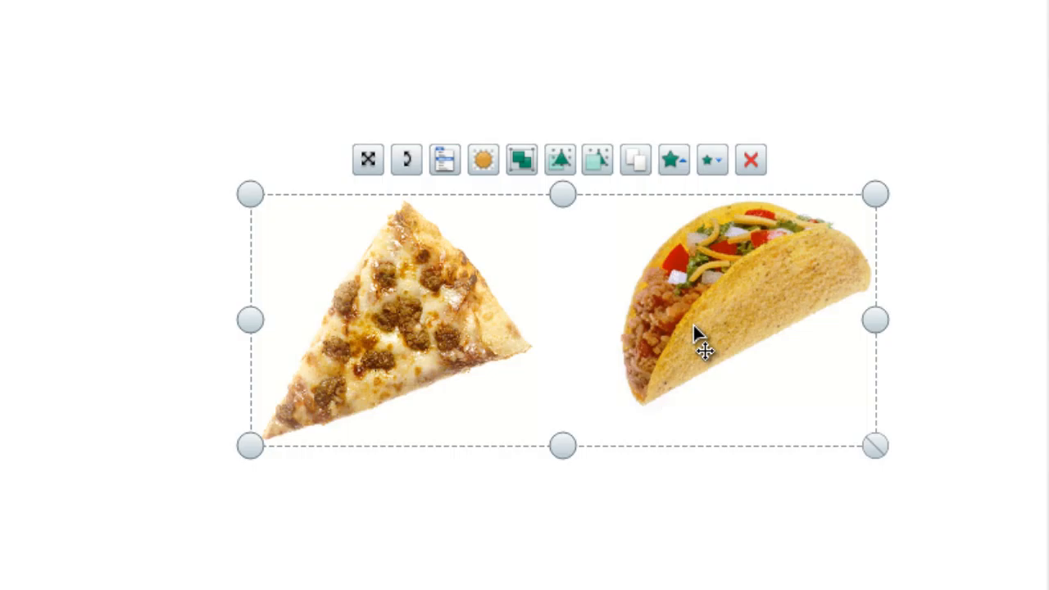
left_click(532, 160)
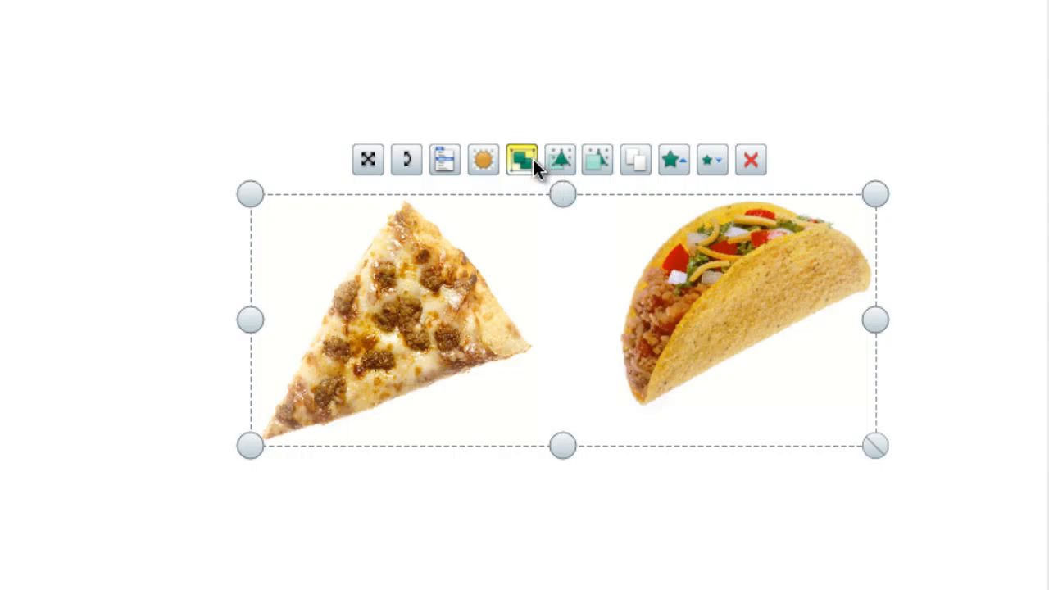
left_click(565, 57)
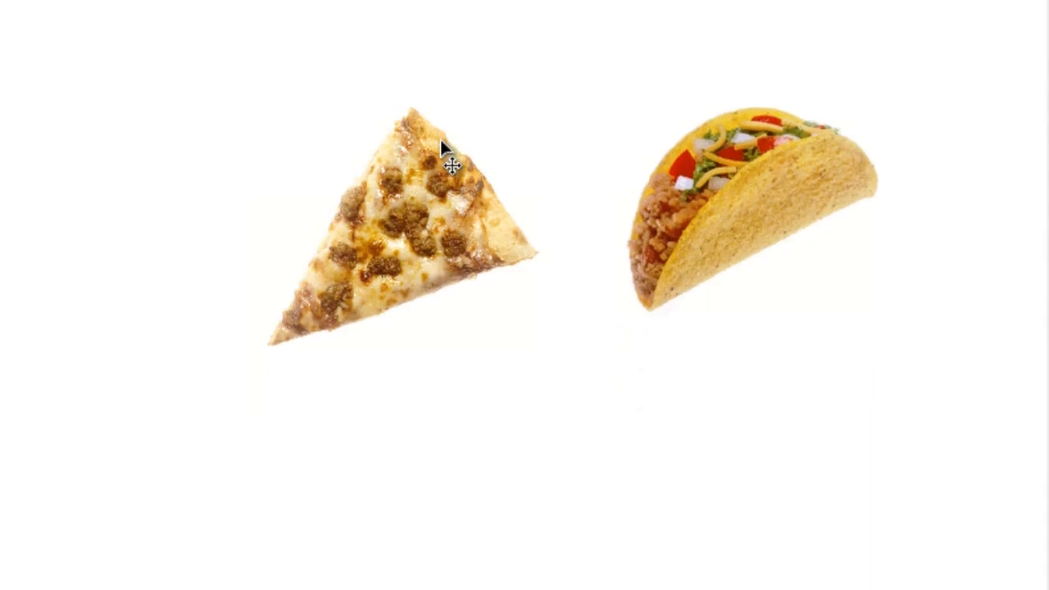
Move the pizza and taco group higher on the page and ungroup it
left_click(441, 202)
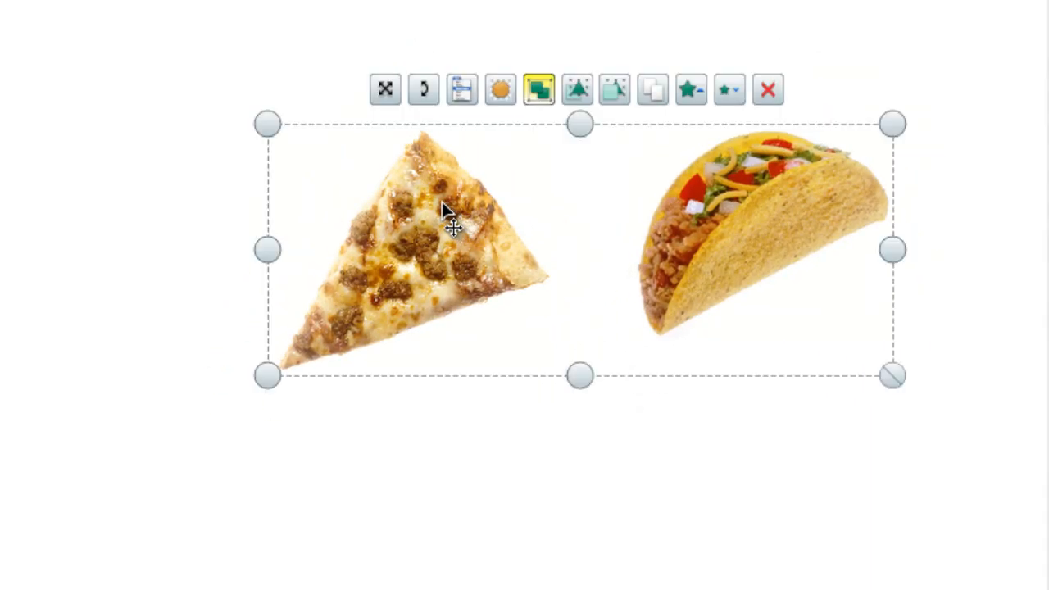
left_click(539, 100)
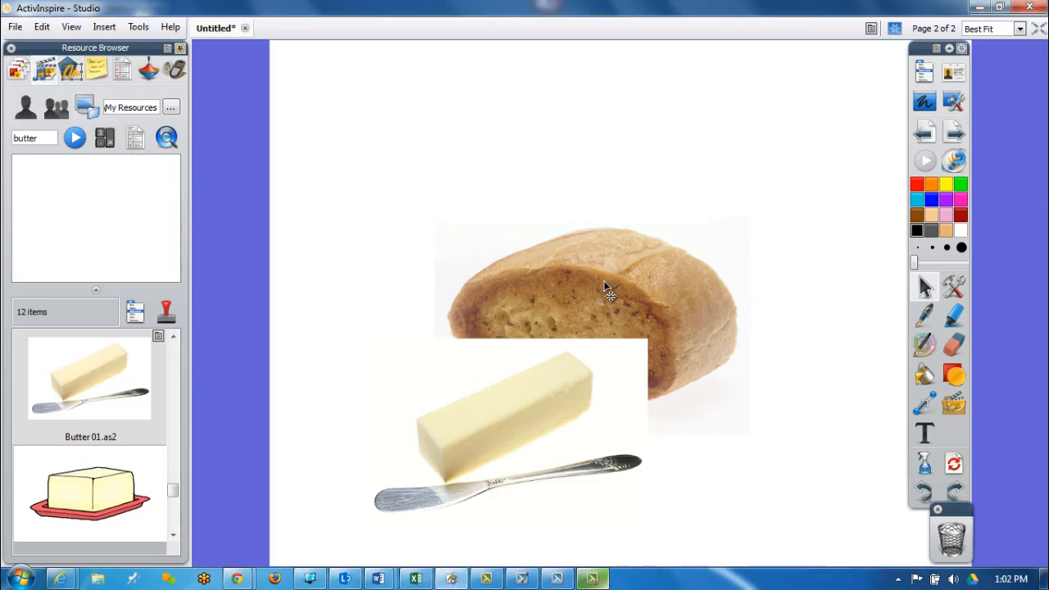
Shift the bread picture to the right of the butter and bring it forward in the stacking order
left_click_drag(604, 286, 677, 296)
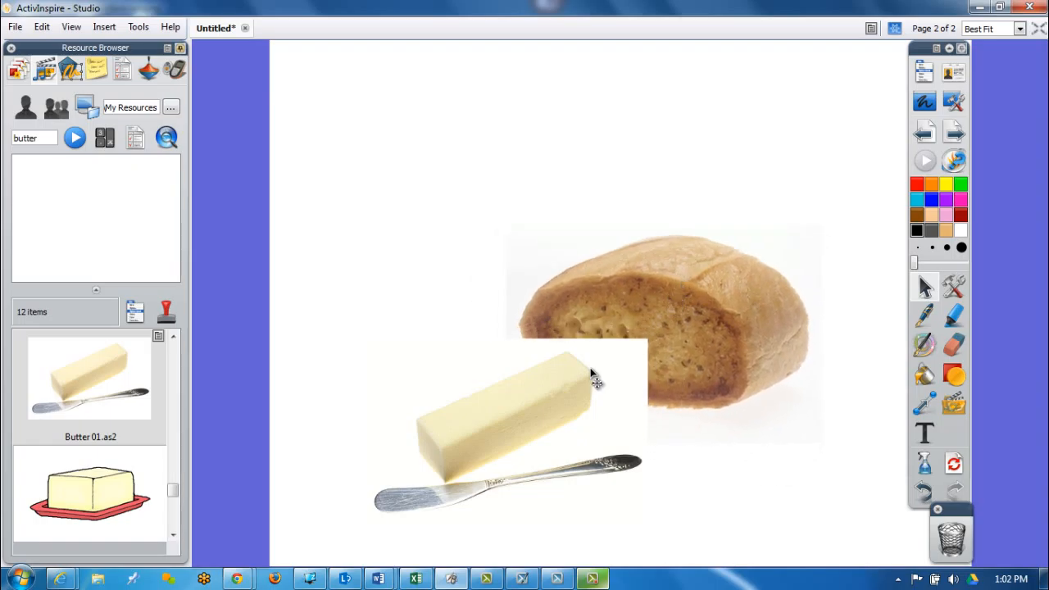
left_click(678, 311)
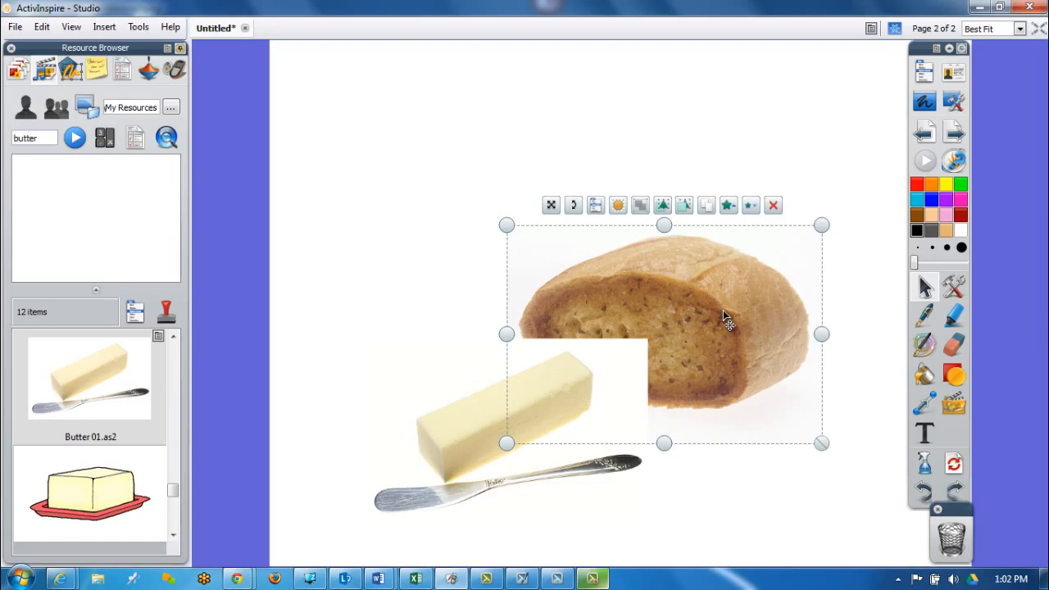
left_click(665, 205)
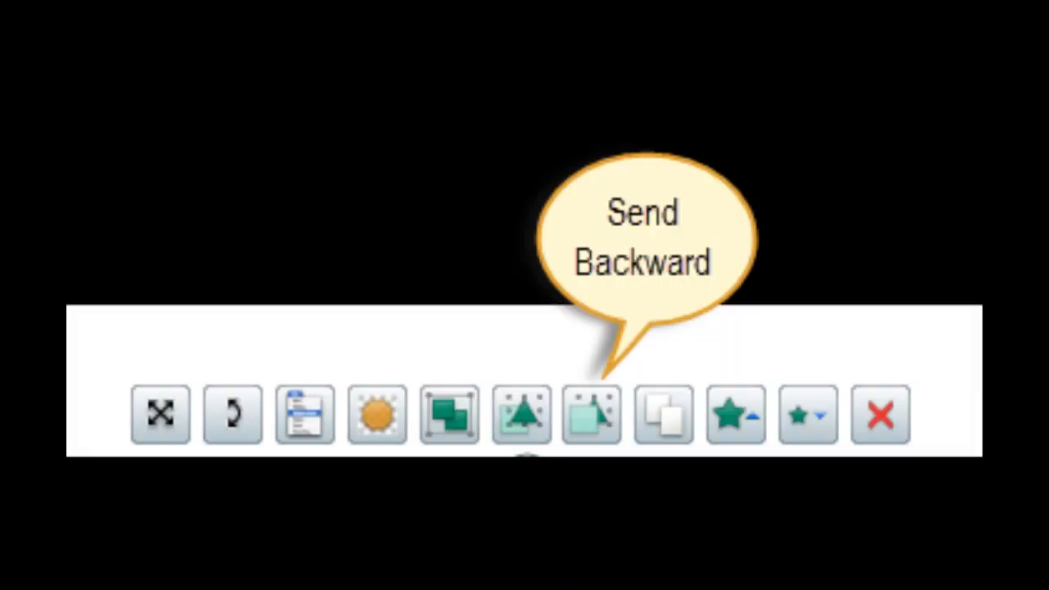
Send the bread picture backward behind the butter, and send the butter picture backward in the stacking order
left_click(664, 66)
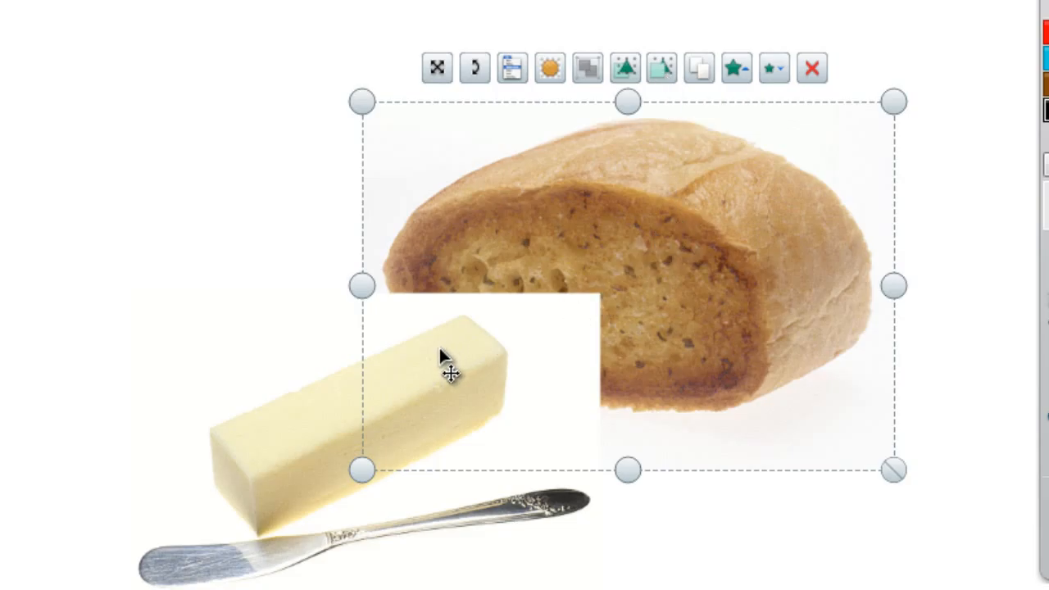
left_click(325, 437)
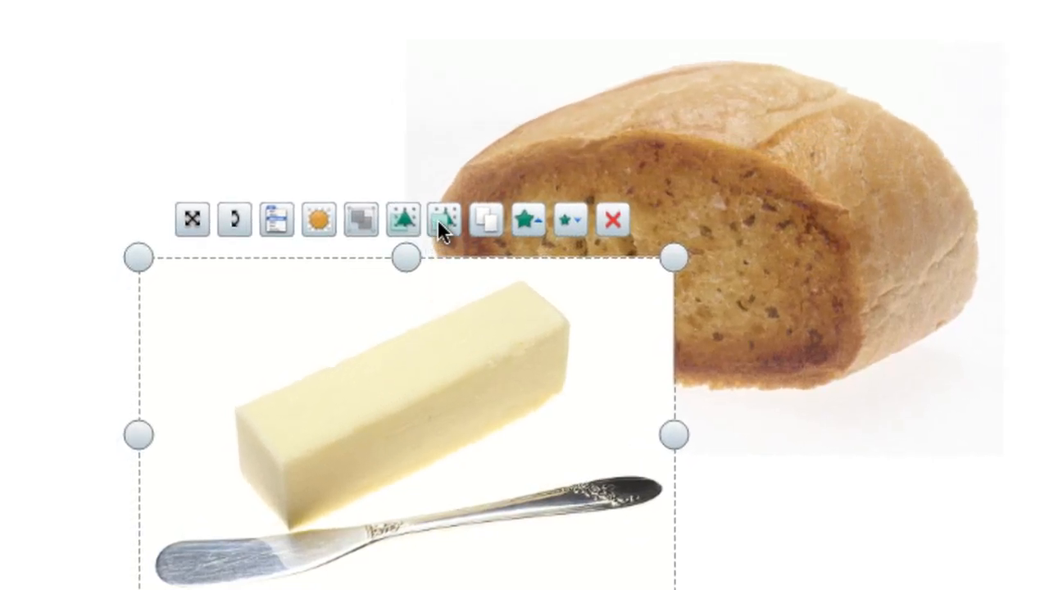
left_click(440, 219)
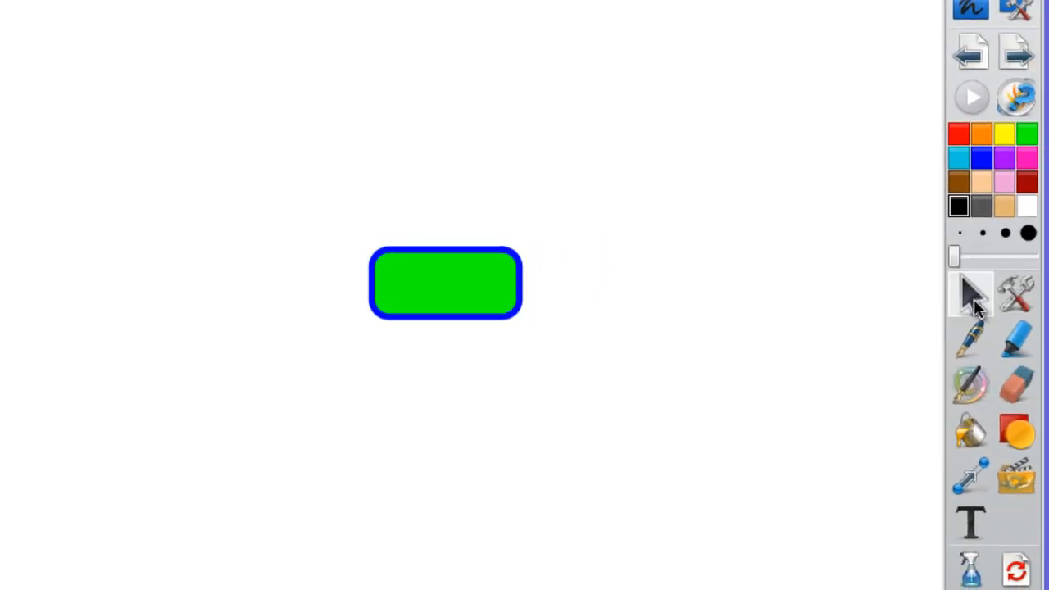
Duplicate the green rounded rectangle and place the copy beside the original, on its right
left_click(484, 262)
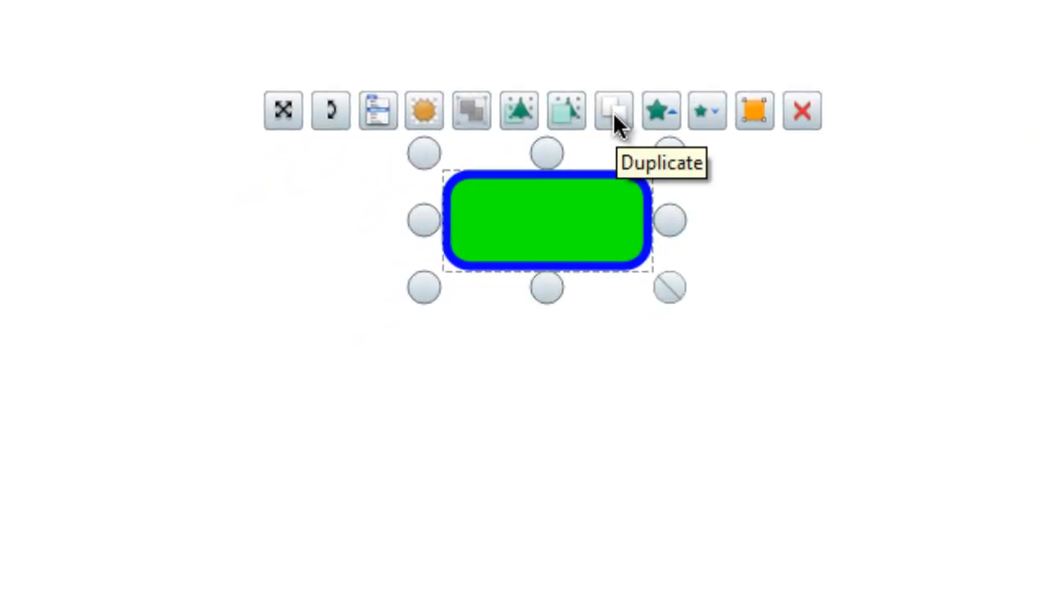
left_click(612, 111)
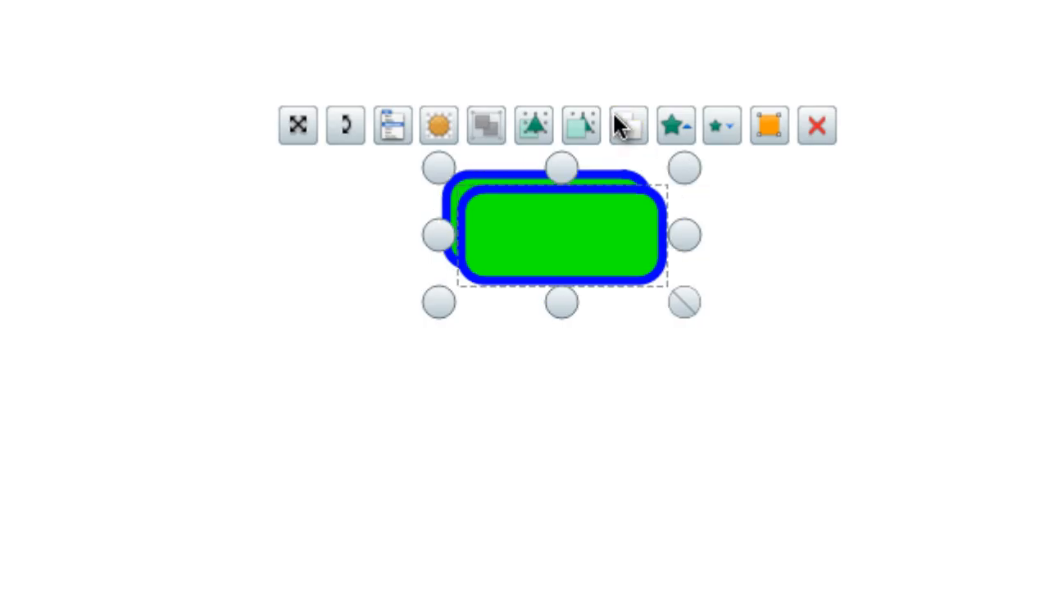
left_click_drag(586, 213, 814, 218)
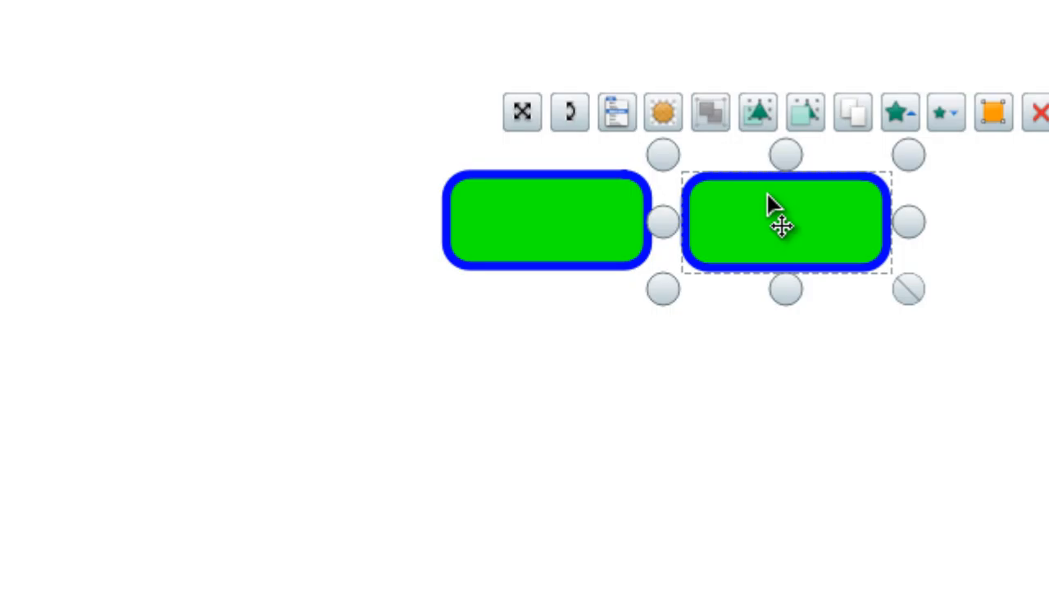
Make three more duplicates of the copied green rectangle
left_click(850, 122)
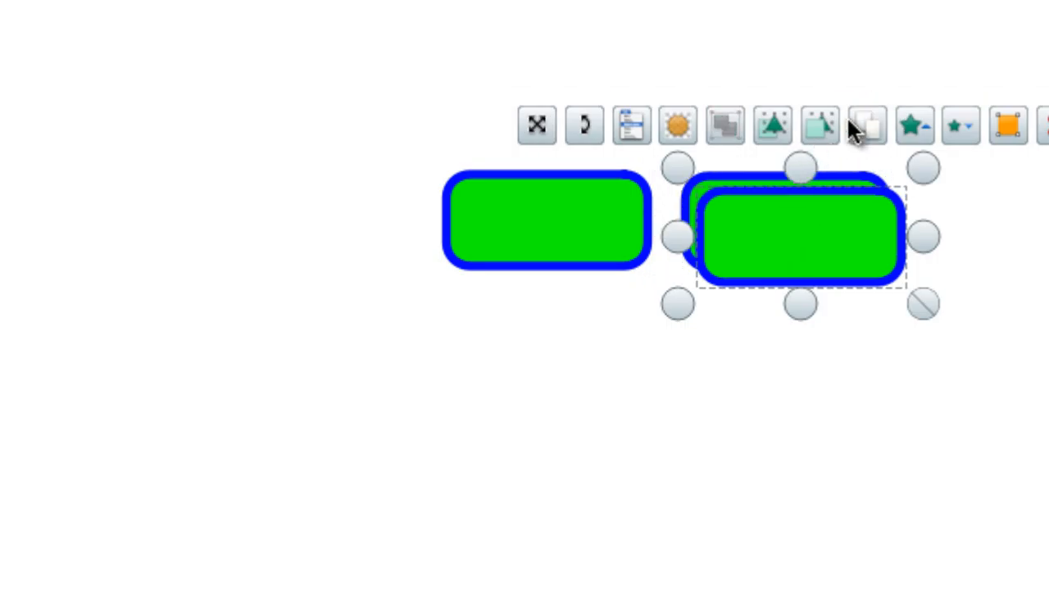
left_click(870, 125)
left_click(876, 133)
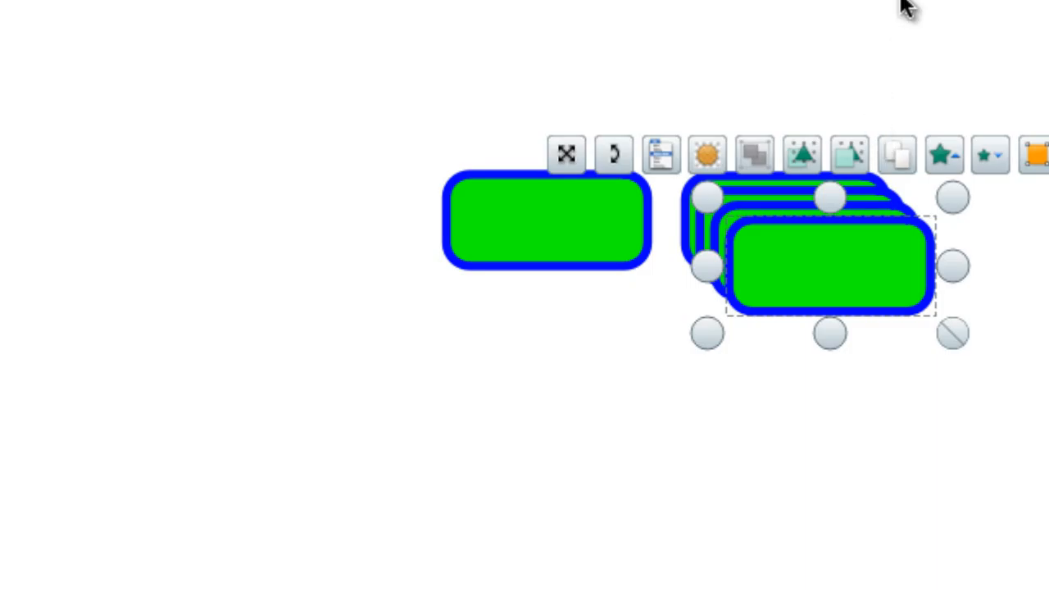
Spread the stacked rectangle copies apart, placing one below the original, one below the second rectangle and one above the upper row
left_click(890, 46)
left_click_drag(843, 242, 547, 371)
left_click_drag(774, 244, 777, 368)
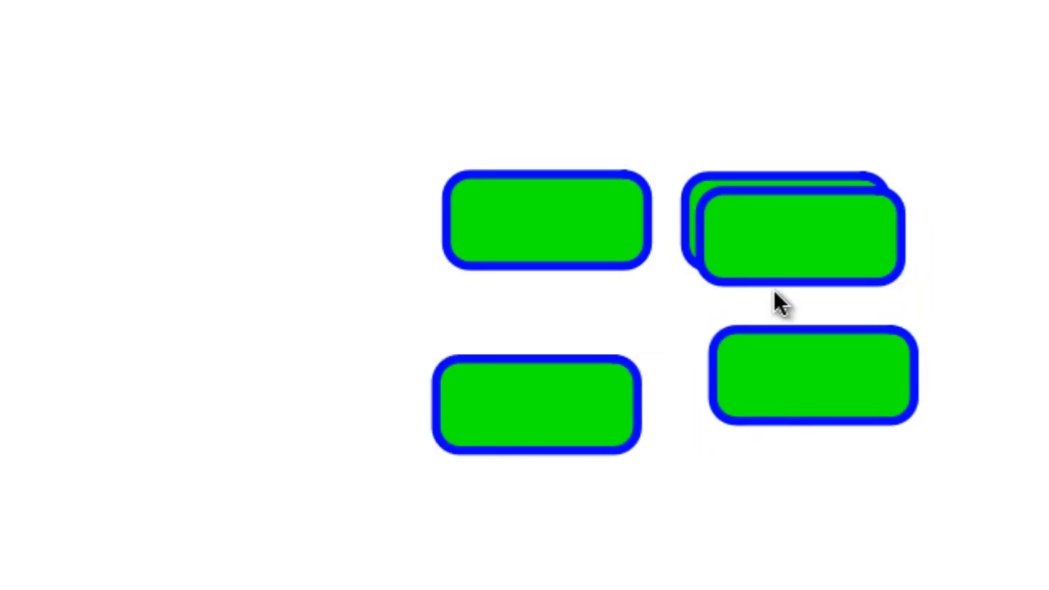
left_click_drag(773, 281, 655, 115)
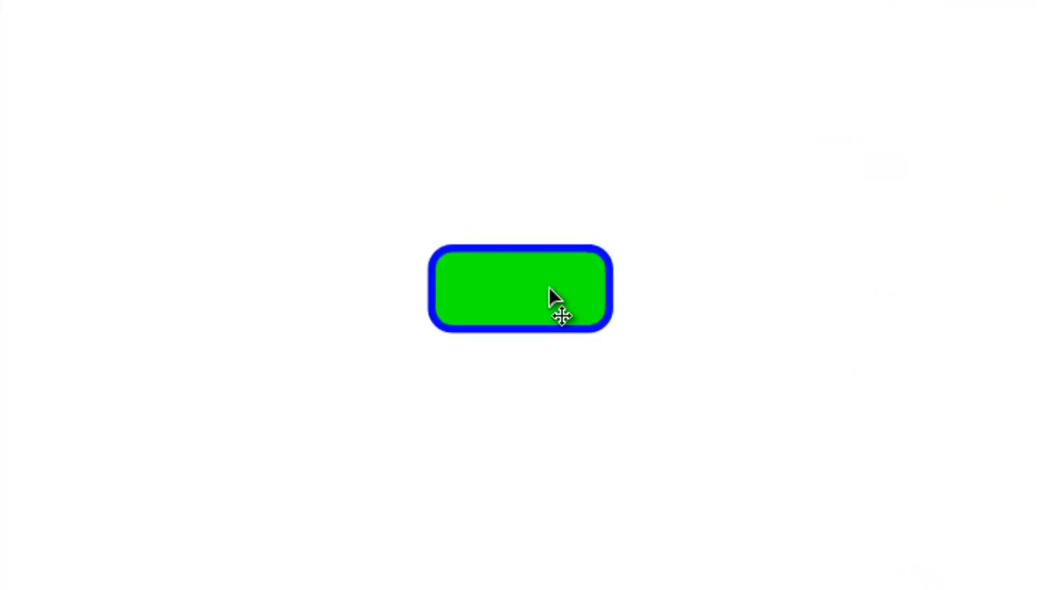
Select the single green rounded rectangle and enlarge it by several increments with Increase Object Size
left_click(549, 287)
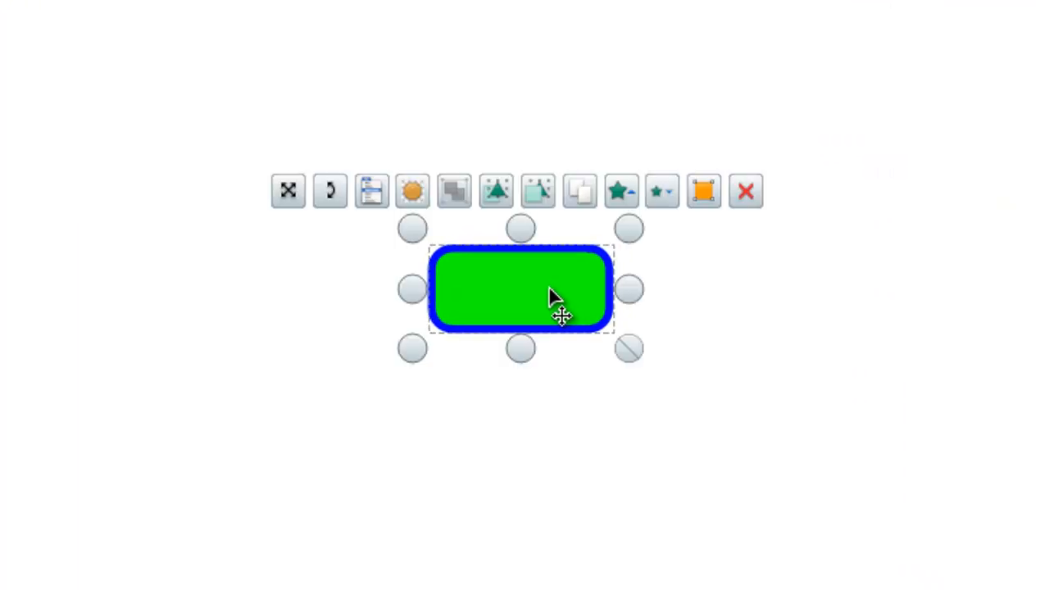
left_click(626, 192)
left_click(626, 192)
left_click(626, 191)
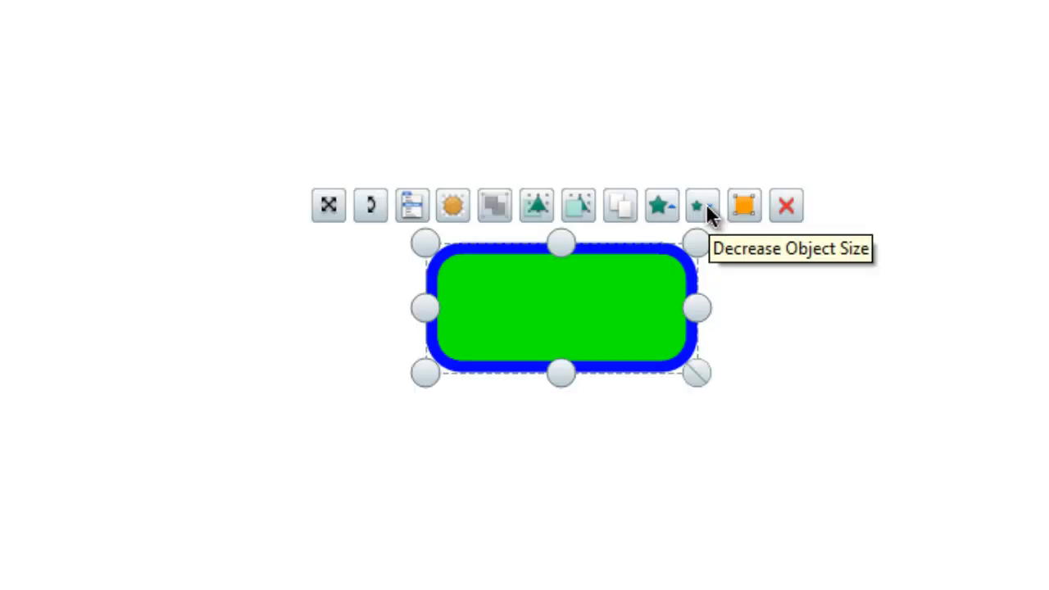
Shrink the green rectangle repeatedly with Decrease Object Size until it is clearly smaller than its original size
left_click(706, 204)
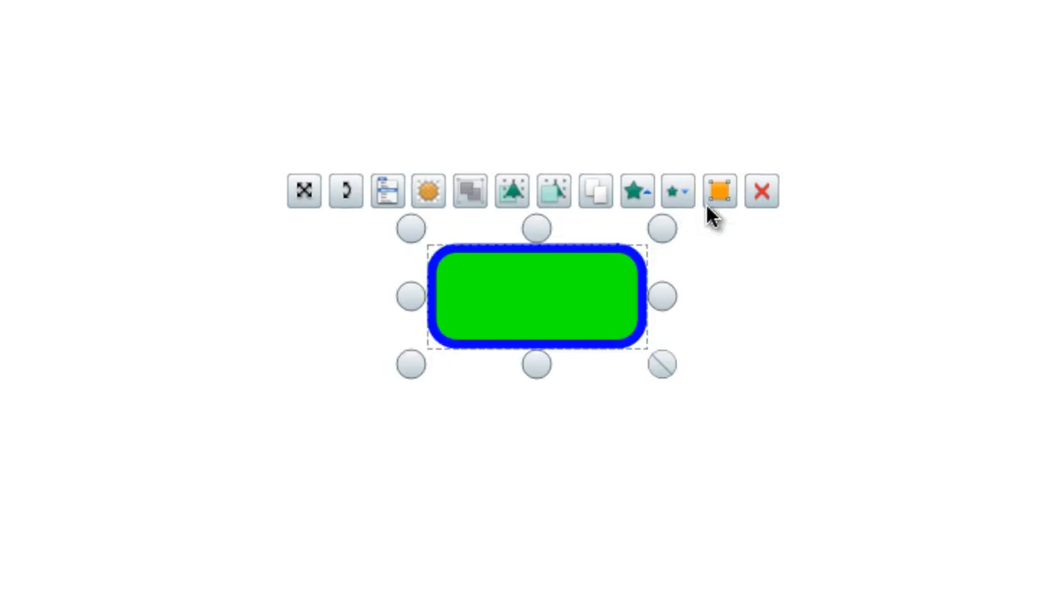
left_click(680, 190)
left_click(673, 190)
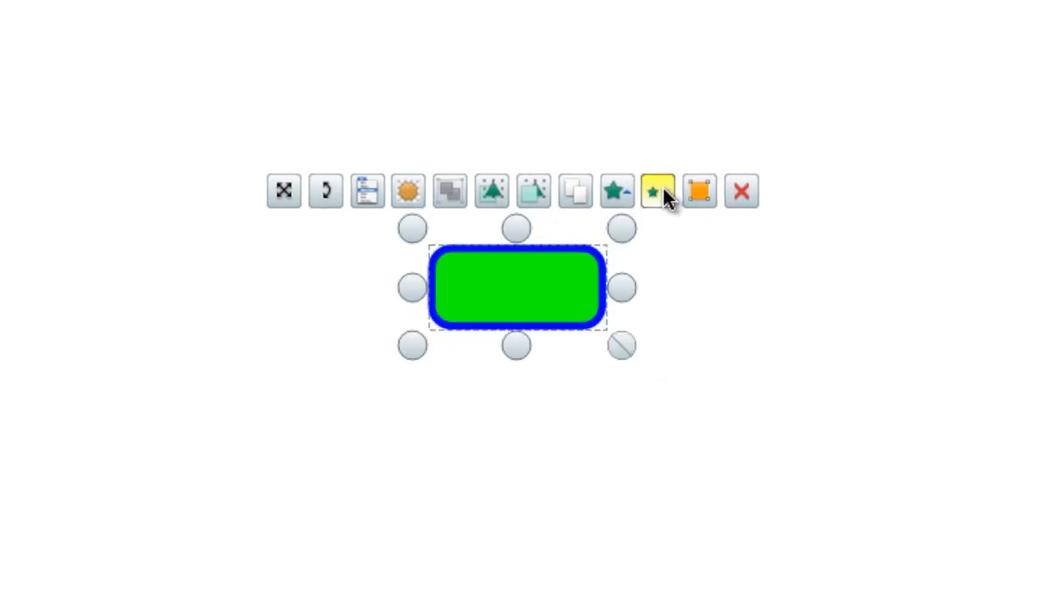
left_click(663, 191)
left_click(656, 195)
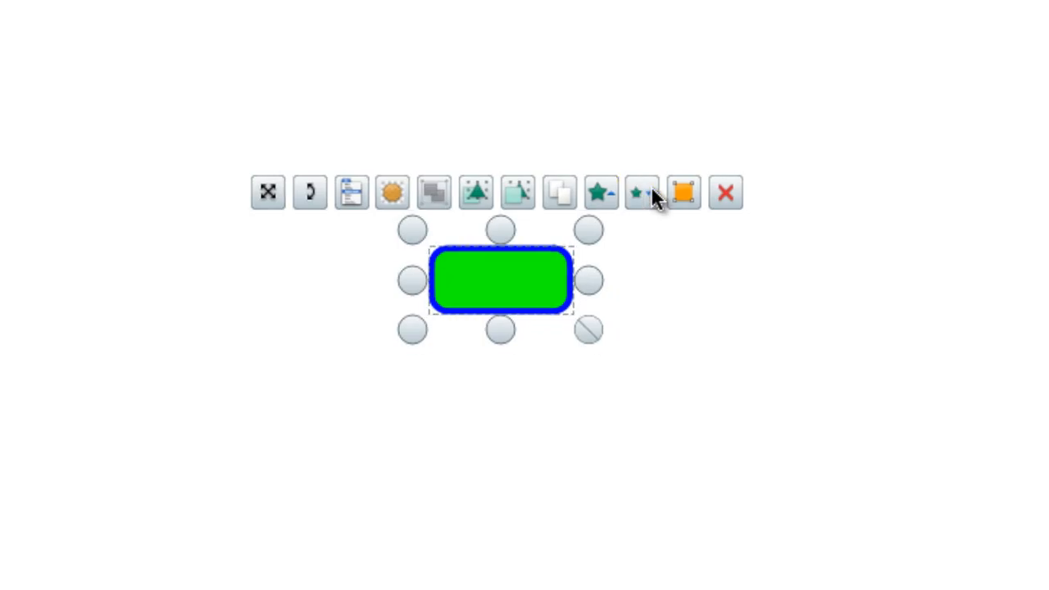
left_click(649, 197)
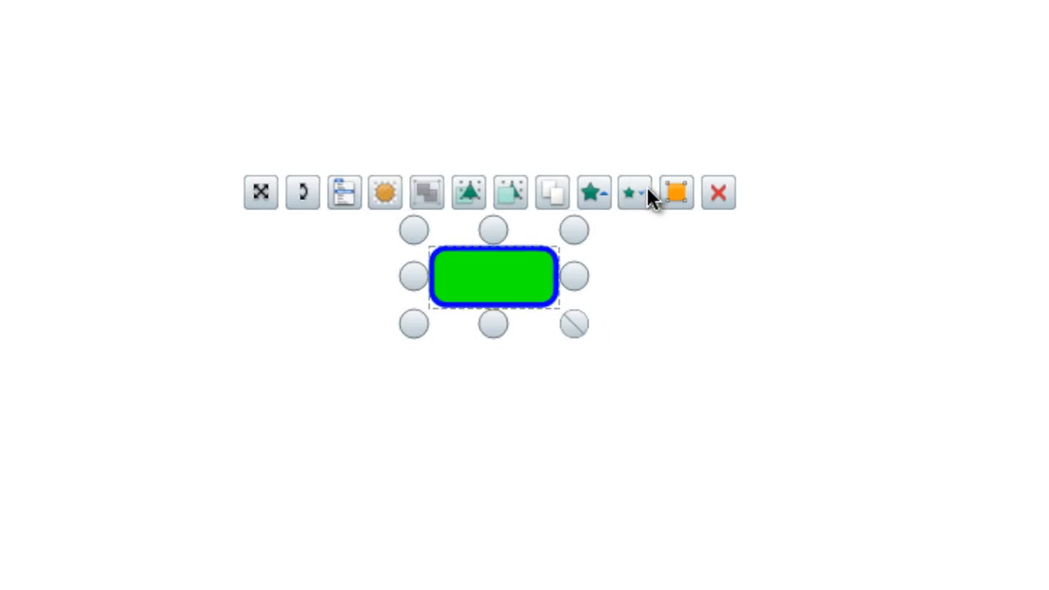
left_click(649, 196)
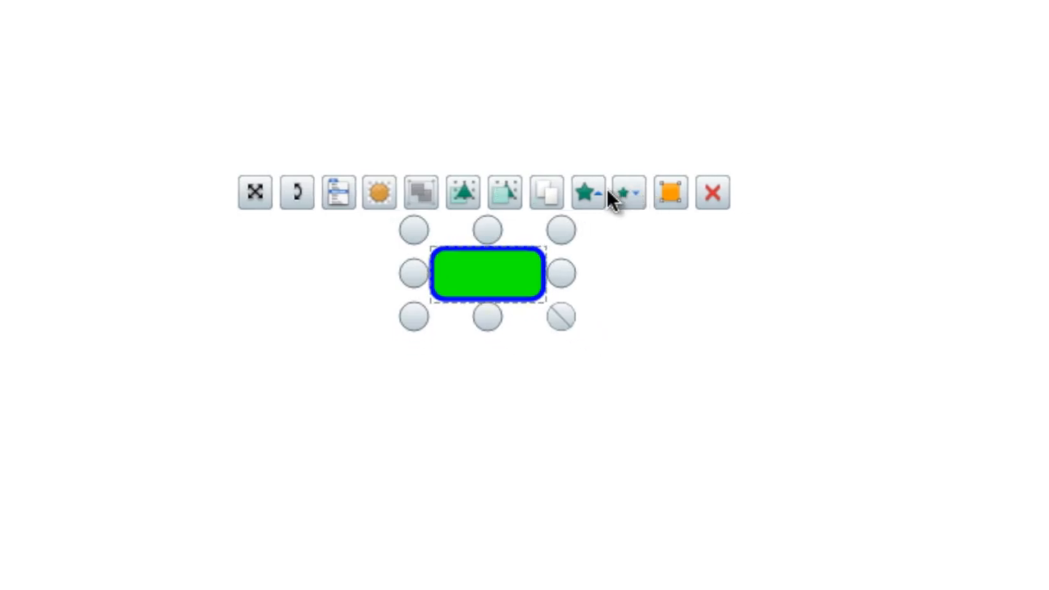
Enlarge the green rectangle again by three increments of Increase Object Size and deselect it
left_click(585, 196)
left_click(585, 196)
left_click(585, 196)
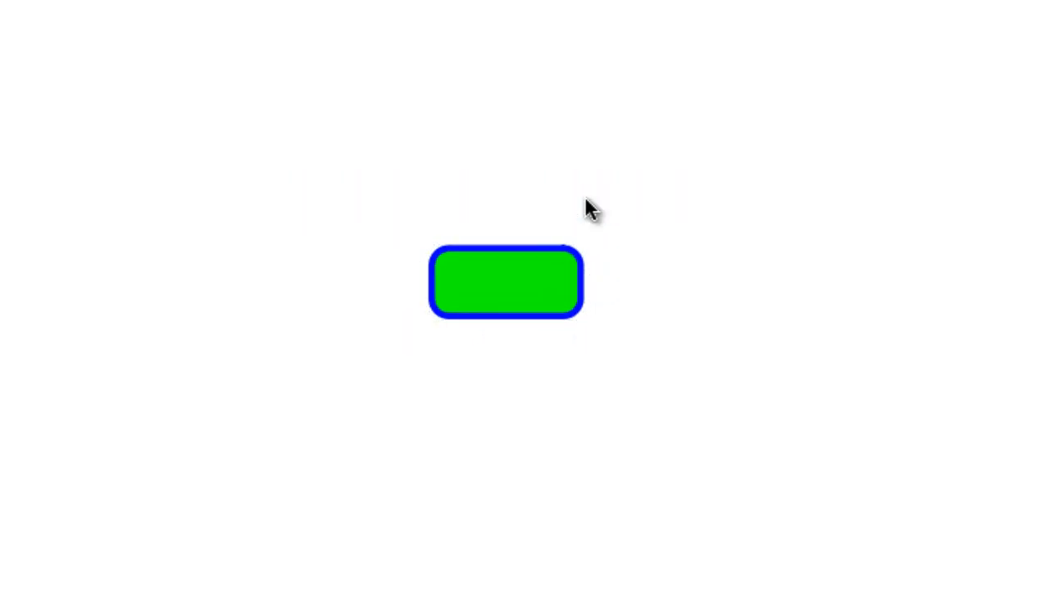